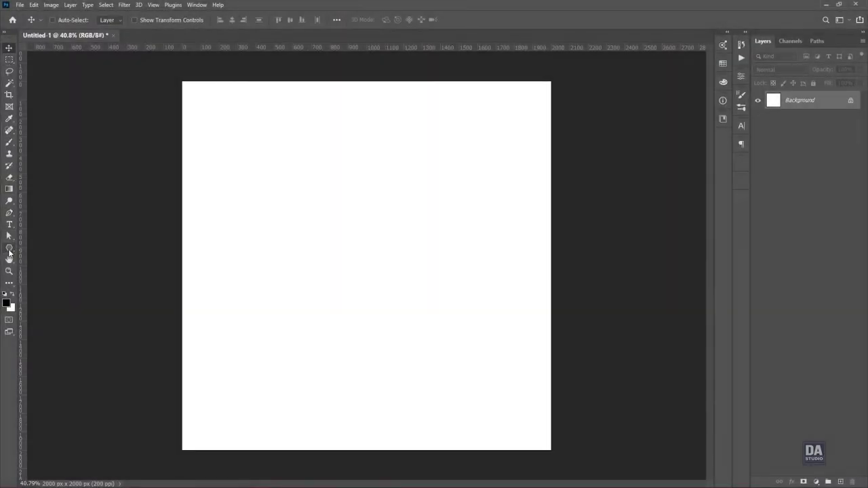
Draw a teal hexagon with 139 px rounded corners and shift it left on the canvas.
left_click(8, 249)
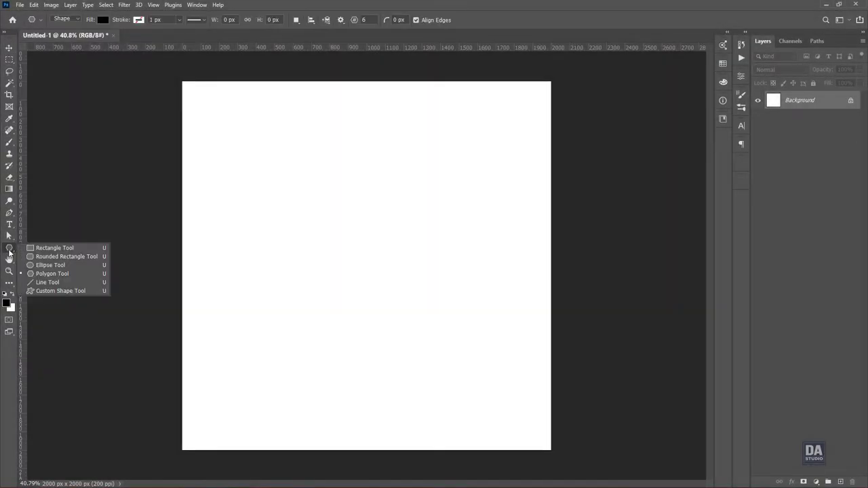
left_click(47, 273)
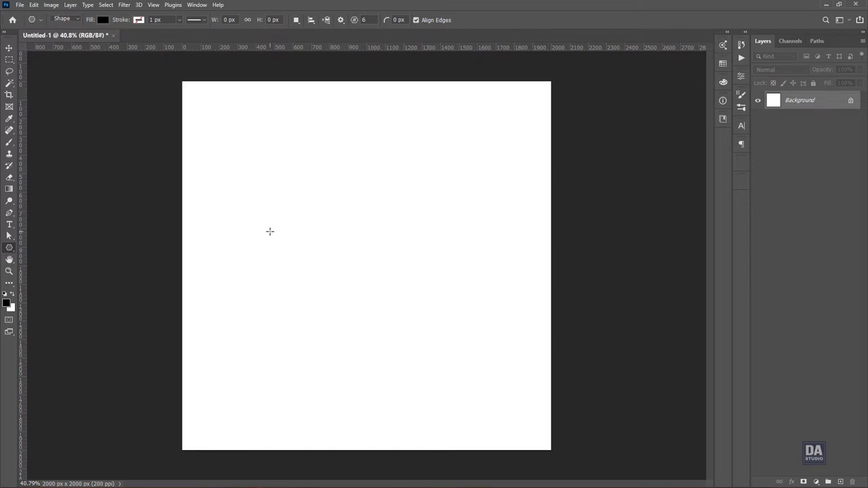
left_click_drag(298, 203, 495, 365)
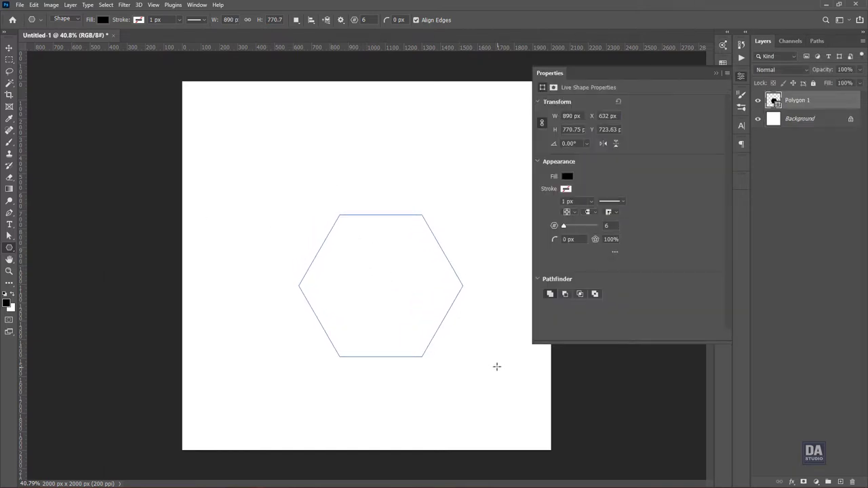
left_click(567, 178)
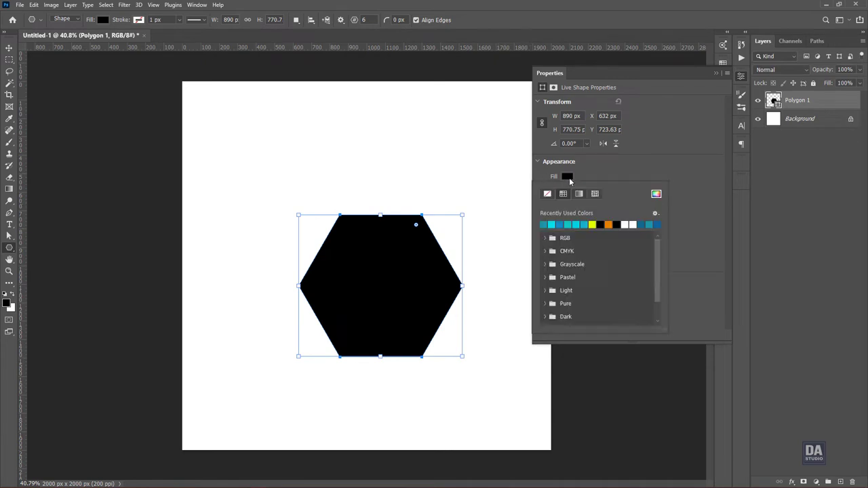
left_click(549, 224)
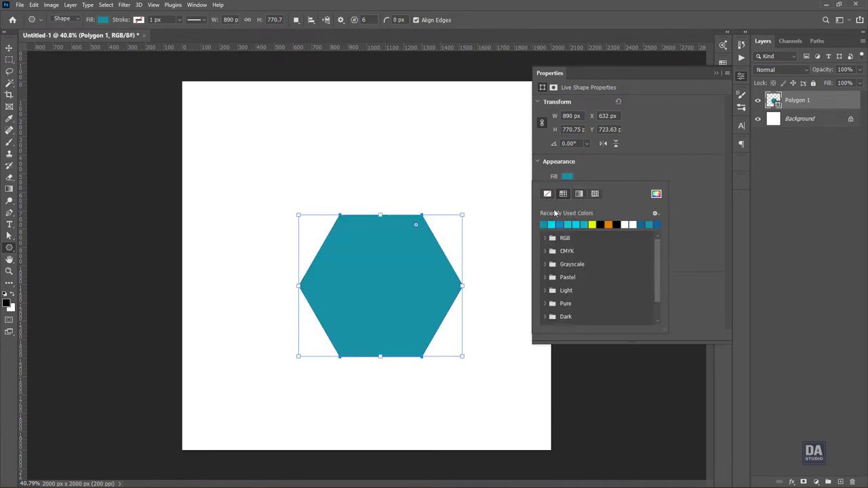
left_click(703, 128)
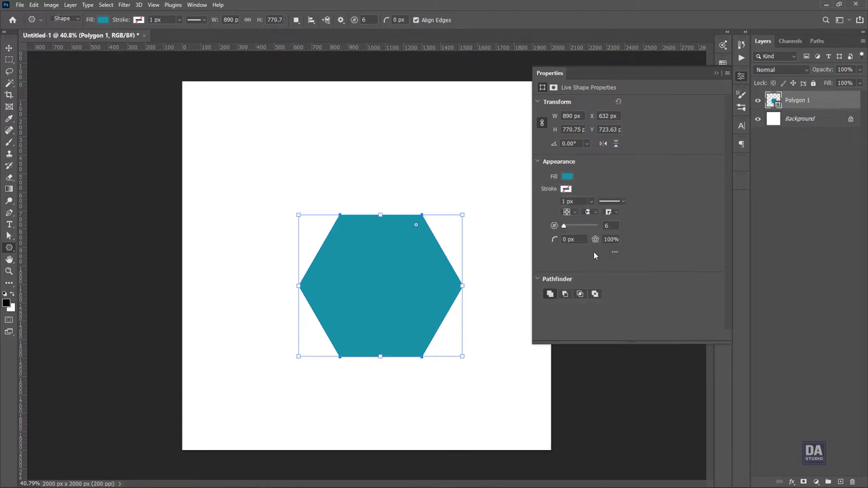
left_click_drag(553, 242, 619, 253)
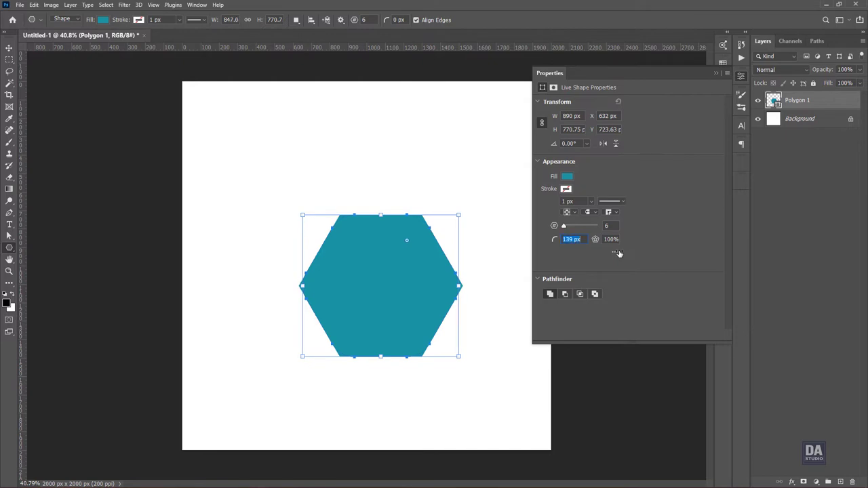
left_click(8, 47)
left_click_drag(395, 320, 301, 307)
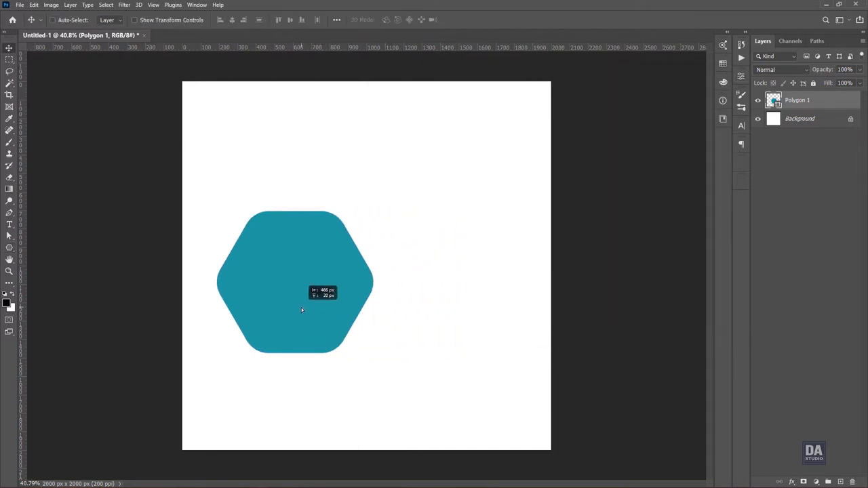
Scale the teal hexagon to about 245.63%, pushing it off the canvas's left and bottom edges.
left_click(34, 5)
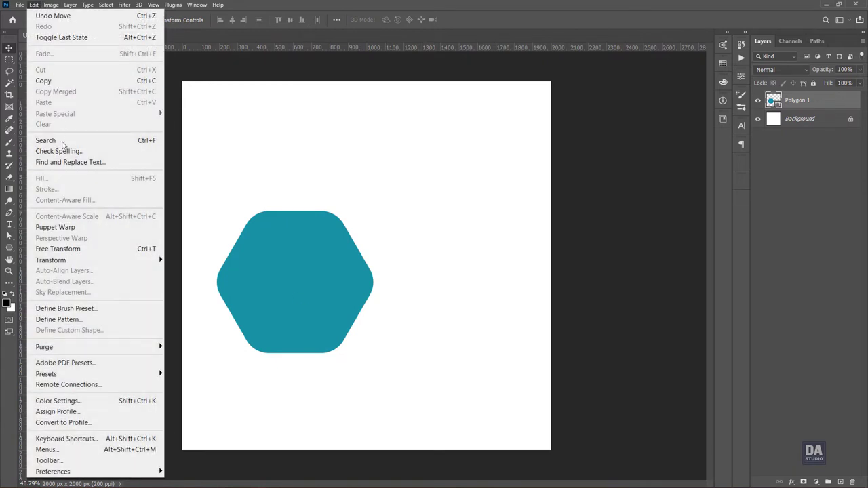
left_click(76, 249)
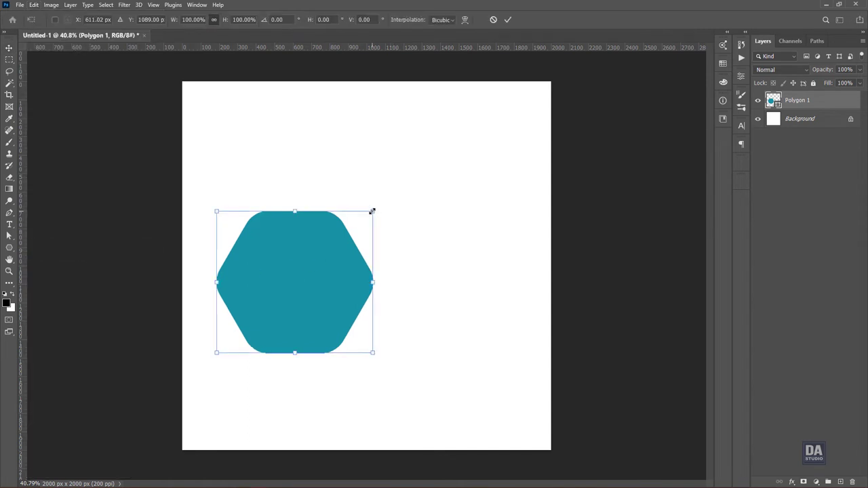
left_click_drag(373, 212, 570, 115)
left_click_drag(456, 191, 335, 299)
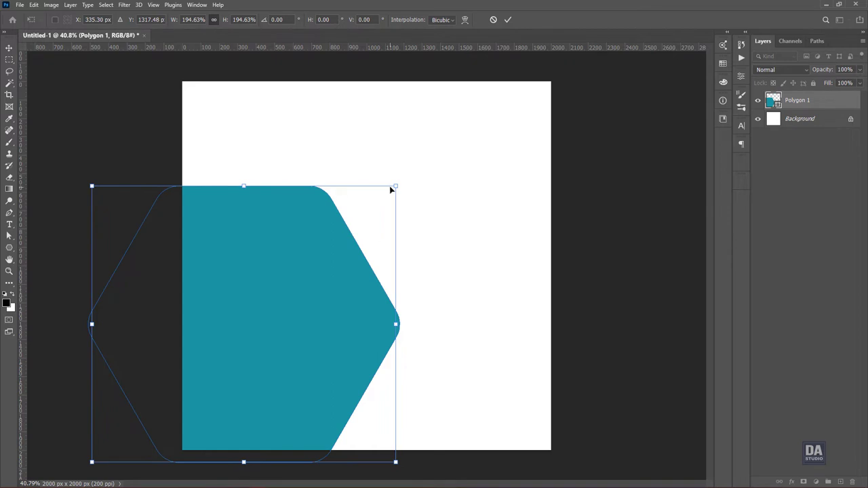
left_click_drag(395, 184, 443, 140)
mouse_move(323, 240)
left_mouse_down()
mouse_move(290, 242)
mouse_move(323, 237)
left_mouse_up()
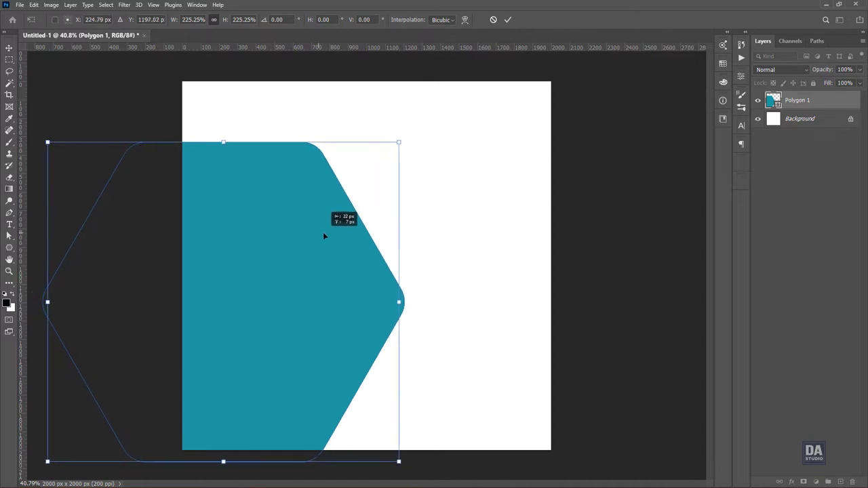
left_click_drag(403, 139, 445, 95)
left_click_drag(373, 192, 348, 206)
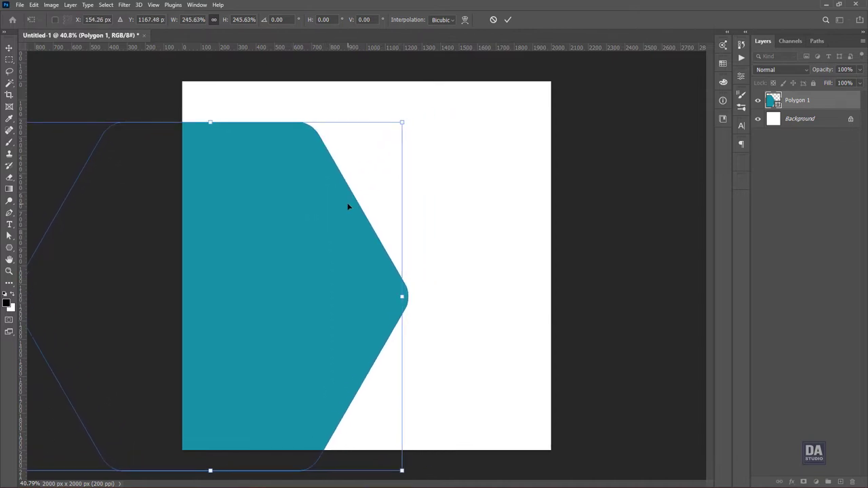
left_click(508, 20)
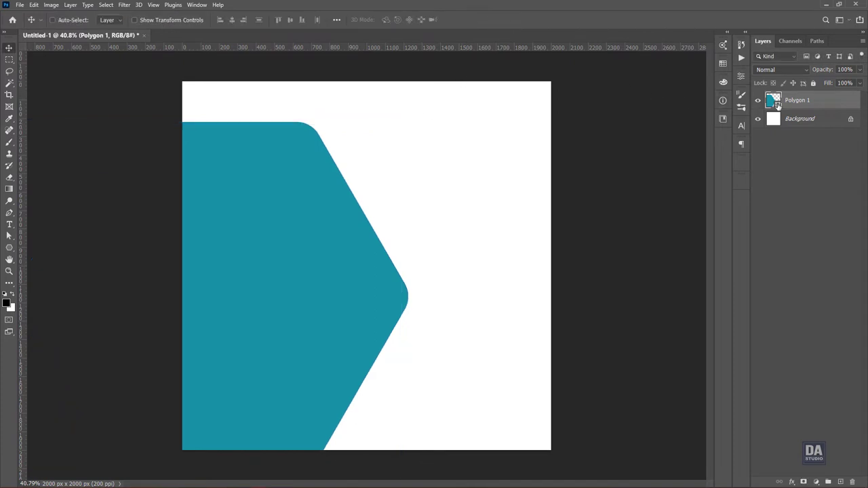
Duplicate Polygon 1 and shrink the copy to 43.71% in the top-left corner.
right_click(820, 107)
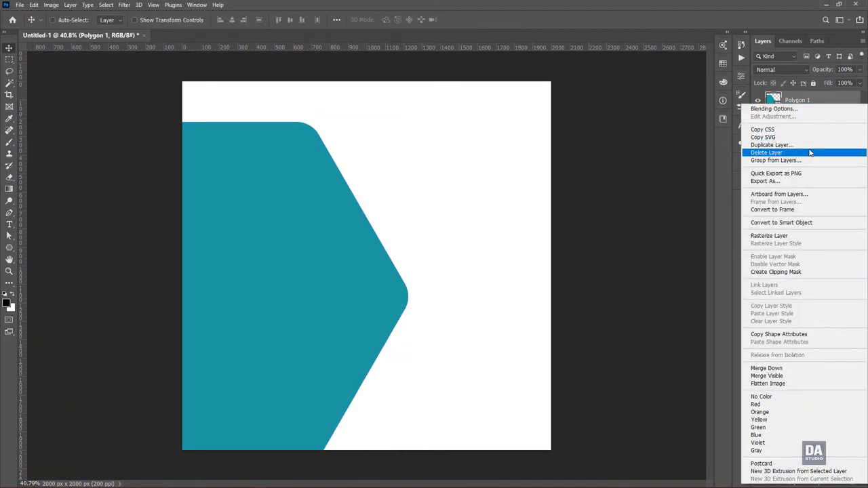
left_click(808, 146)
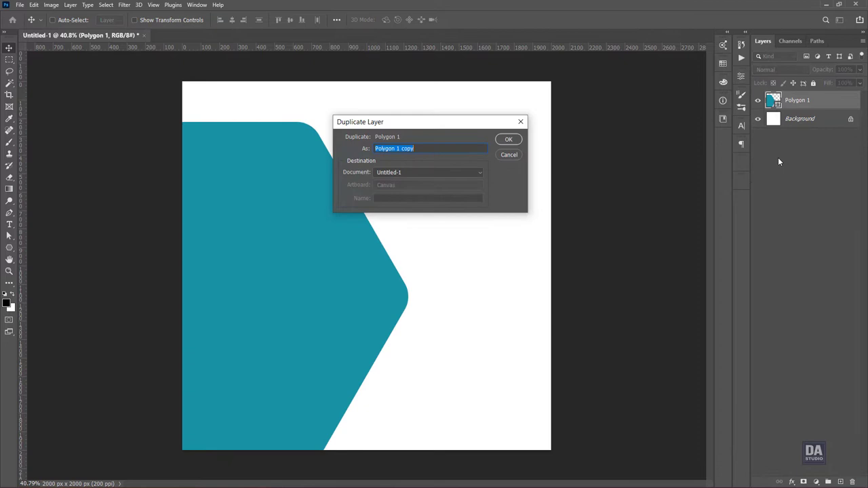
left_click(504, 140)
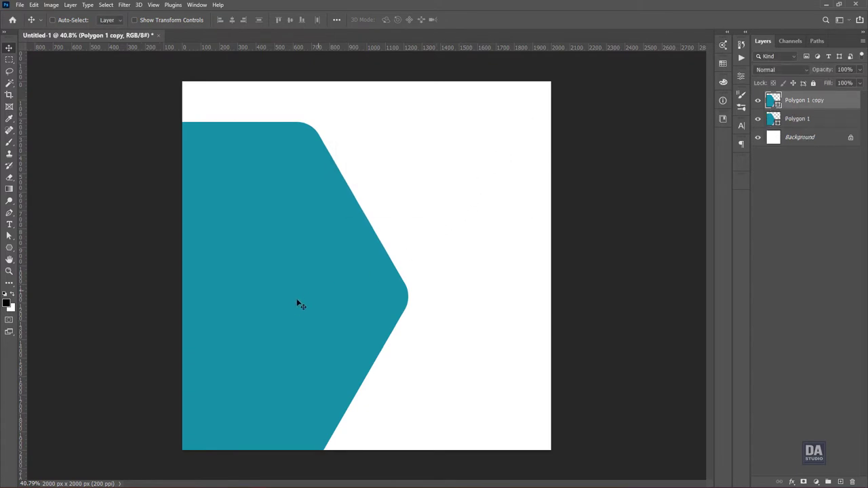
left_click_drag(302, 304, 345, 277)
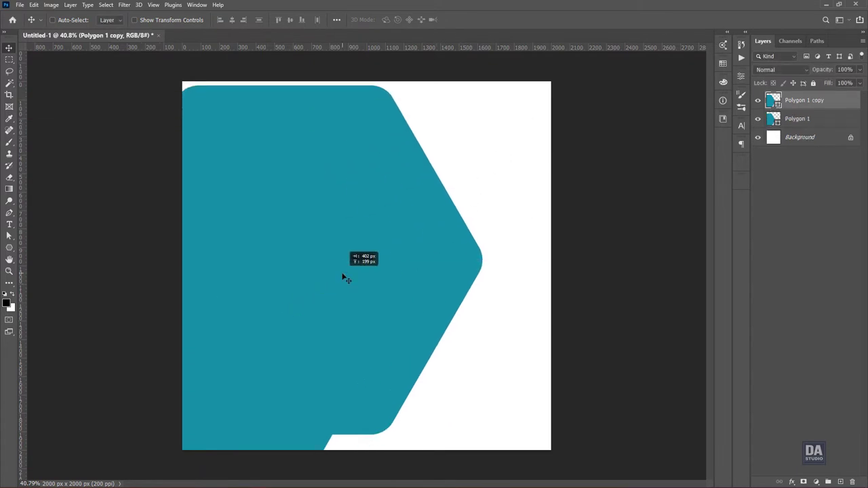
left_click(34, 5)
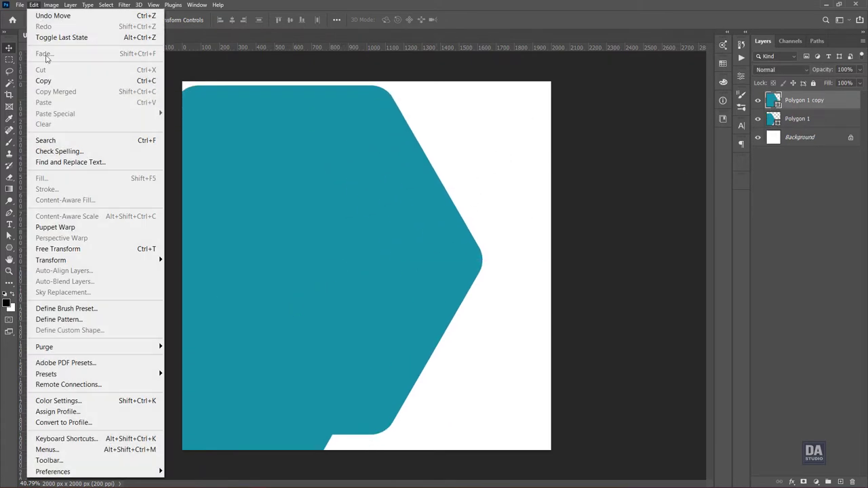
left_click(69, 249)
left_click_drag(482, 434, 279, 216)
mouse_move(214, 181)
left_mouse_down()
mouse_move(271, 134)
mouse_move(272, 93)
left_mouse_up()
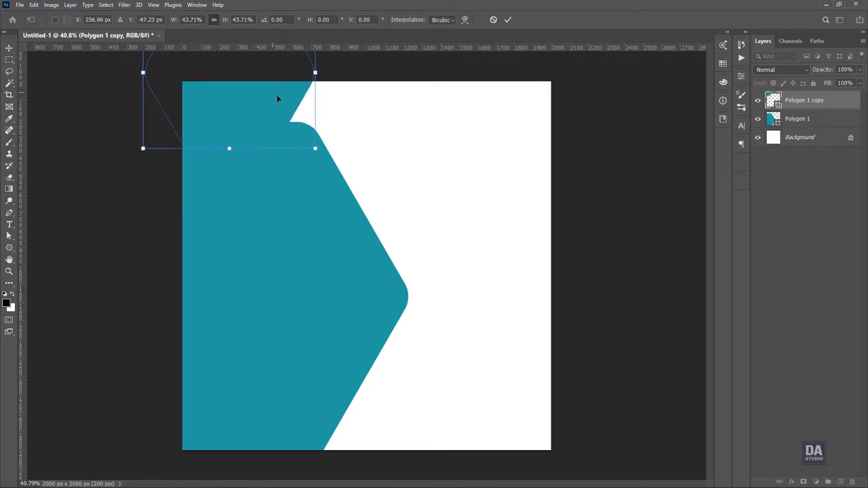
left_click(508, 20)
Fill the Polygon 1 copy with bright cyan.
left_click(741, 77)
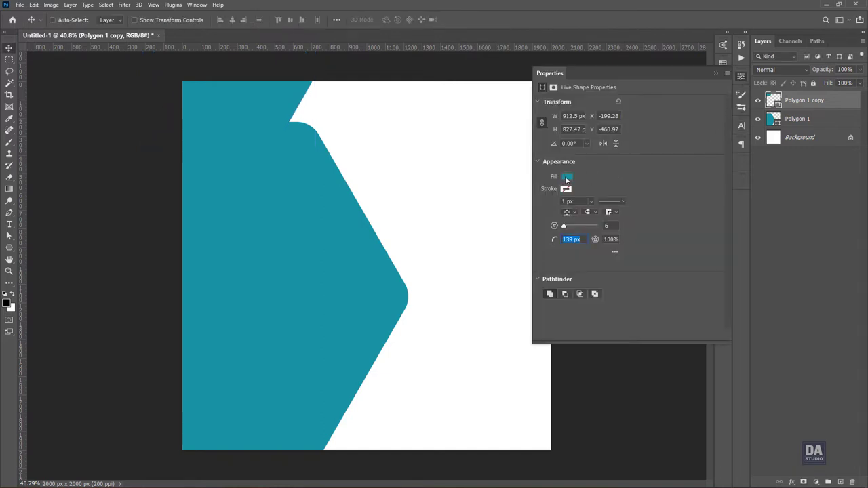
left_click(566, 176)
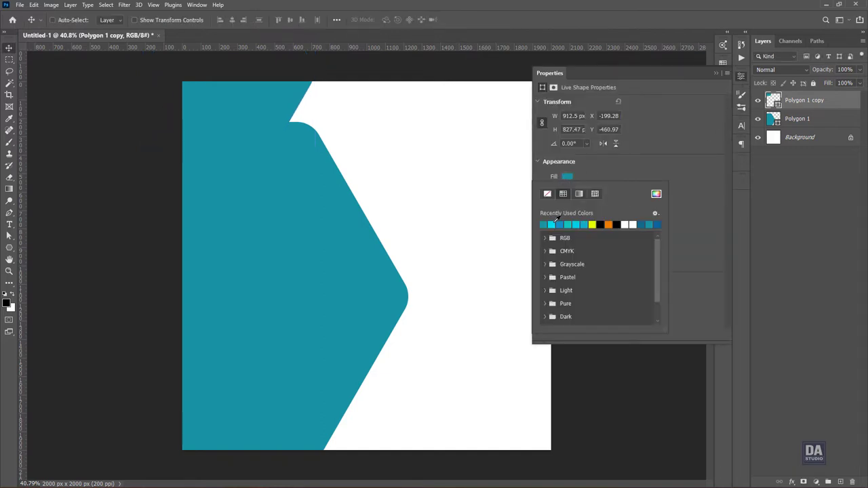
left_click(558, 224)
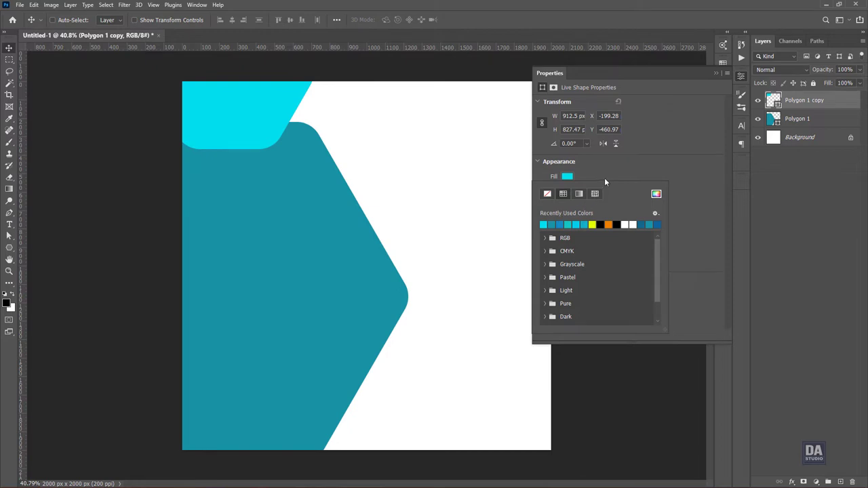
left_click(741, 77)
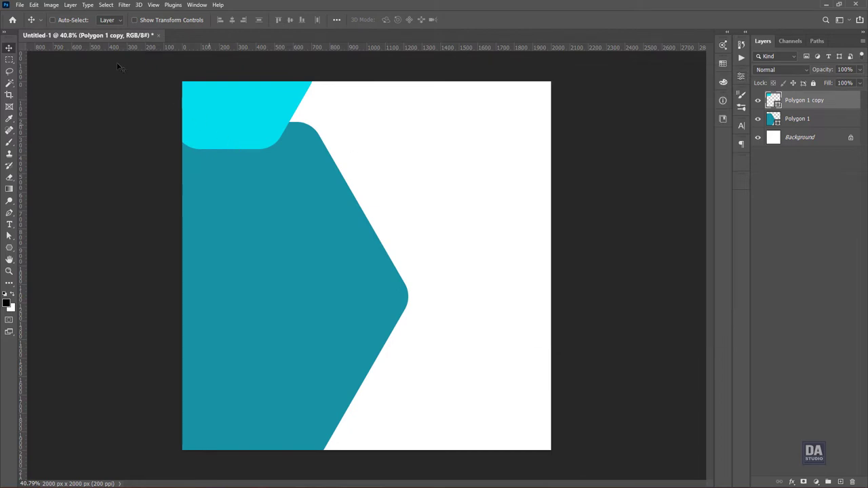
Scale the cyan corner hexagon to 114.27% and realign it in the top-left corner.
left_click(34, 5)
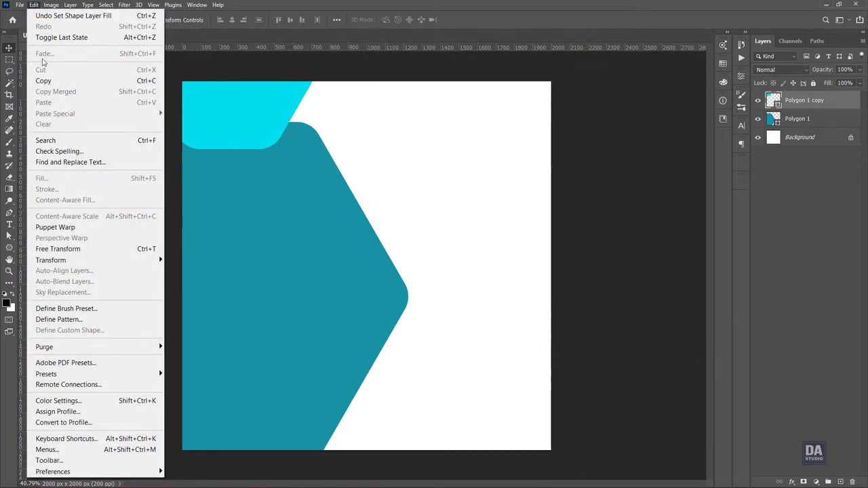
left_click(52, 249)
left_click_drag(143, 152, 119, 173)
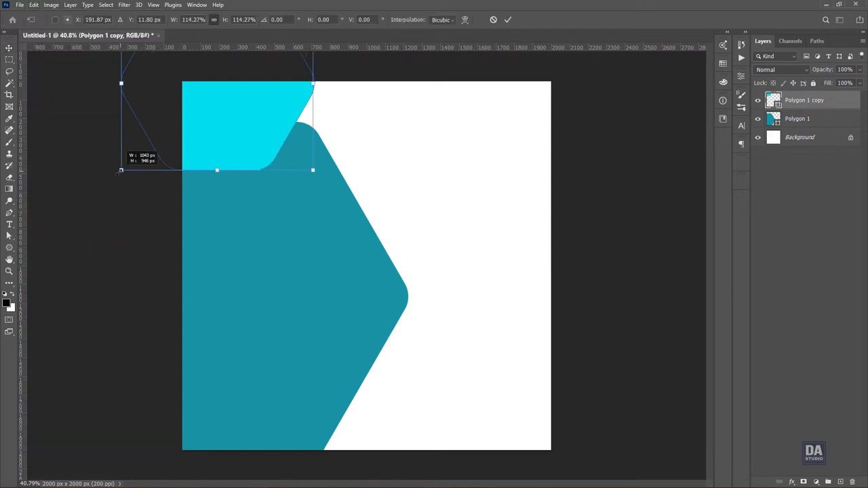
left_click_drag(224, 142, 217, 126)
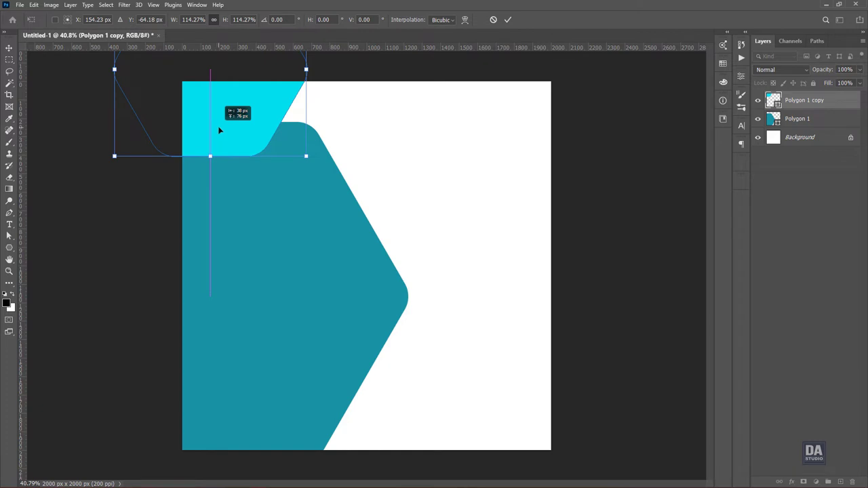
left_click_drag(219, 126, 229, 131)
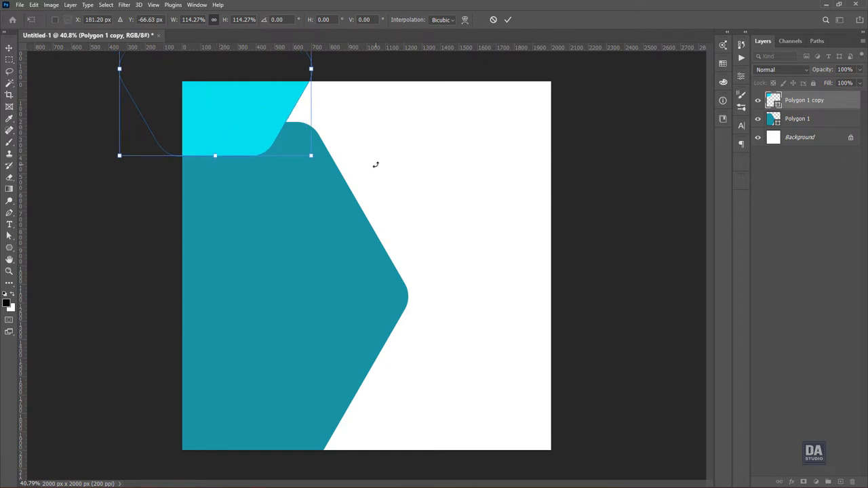
left_click(507, 19)
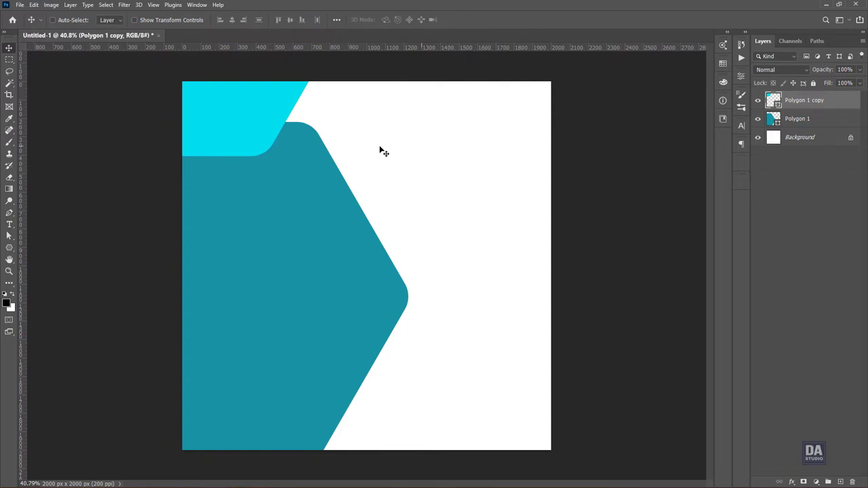
Duplicate the cyan hexagon, shrink it to about 55% and place it at the bottom-left edge.
left_click_drag(257, 142, 267, 368)
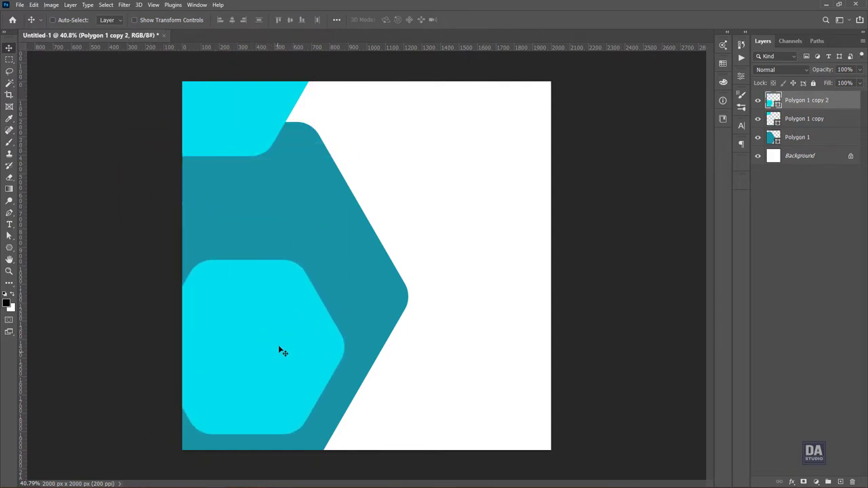
left_click(34, 4)
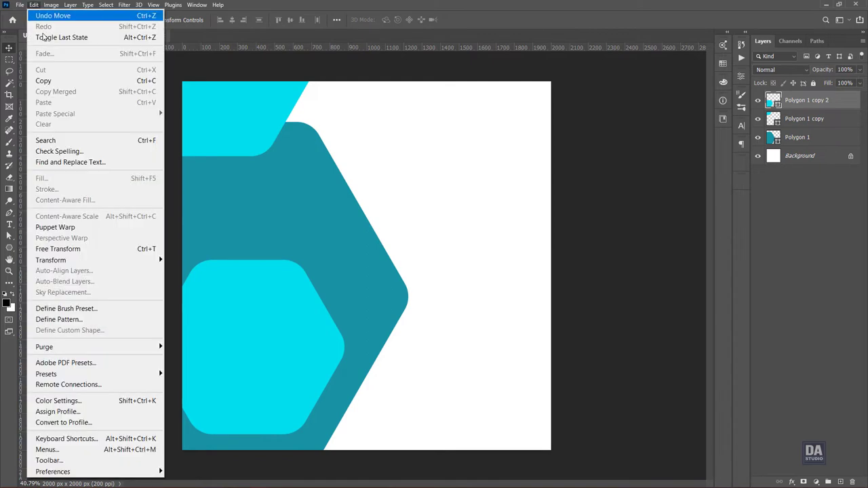
left_click(62, 251)
left_click_drag(344, 260, 265, 331)
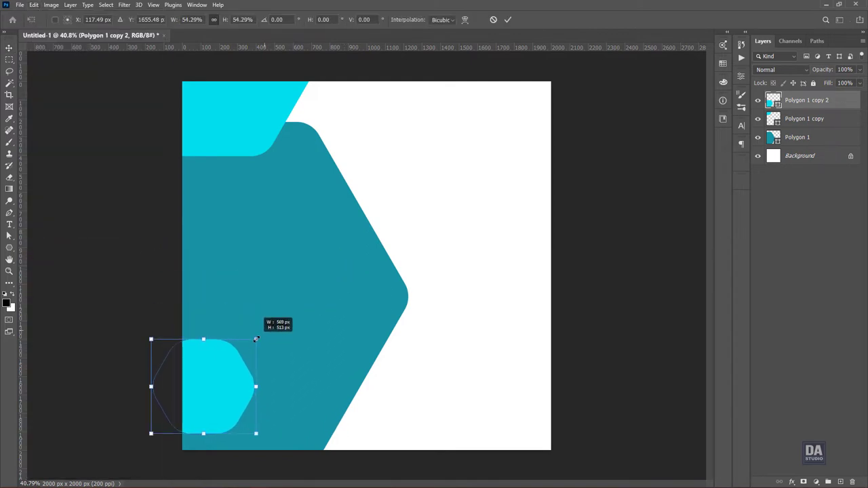
left_click_drag(246, 366, 217, 421)
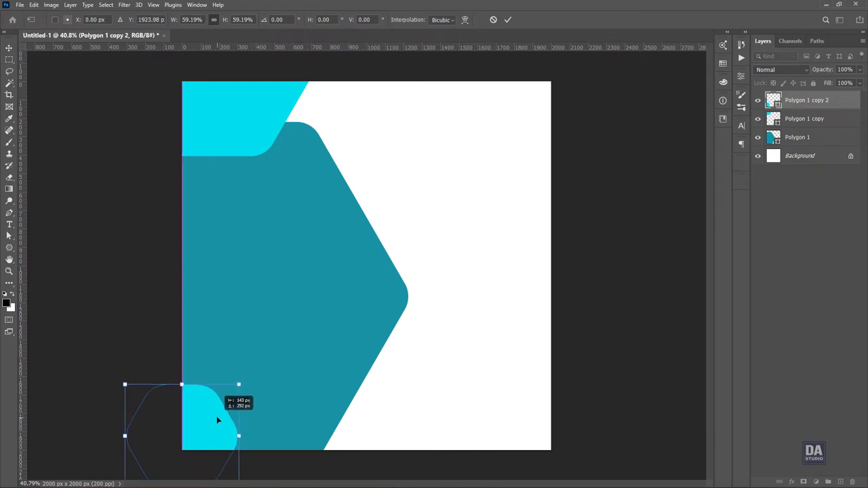
left_click_drag(238, 385, 231, 393)
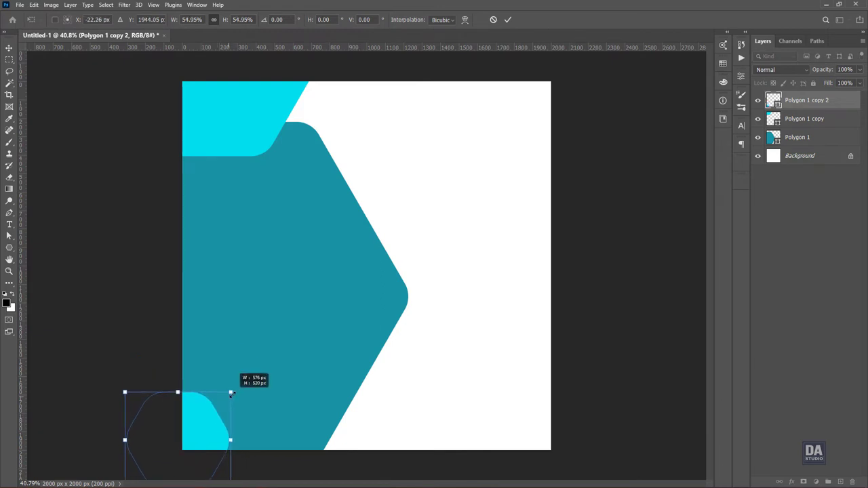
left_click(508, 19)
Reduce the small hexagon's corner rounding and nudge it slightly left.
left_click(723, 100)
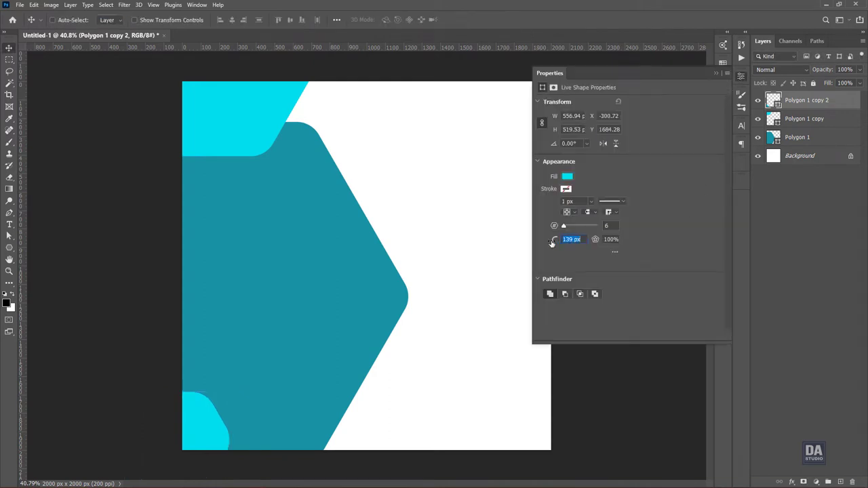
left_click_drag(551, 242, 524, 242)
left_click(507, 265)
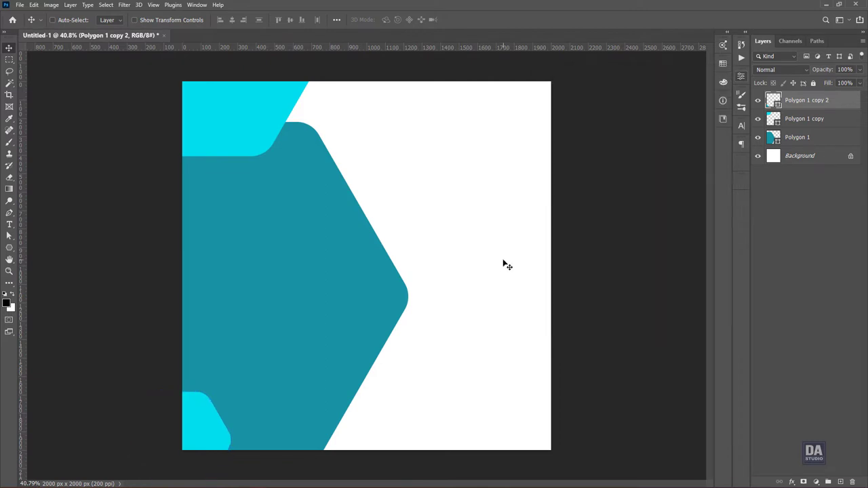
left_click_drag(218, 430, 210, 426)
Duplicate Polygon 1 and scale the copy down to about 98%.
left_click(818, 139)
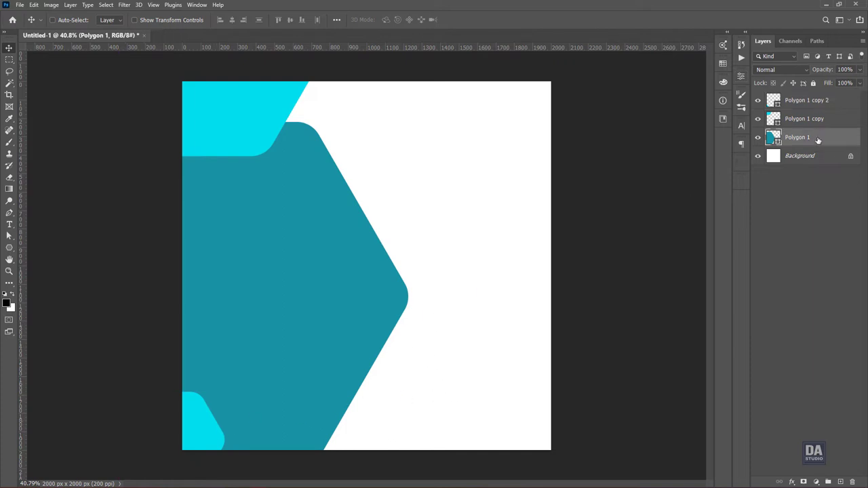
right_click(818, 139)
left_click(786, 149)
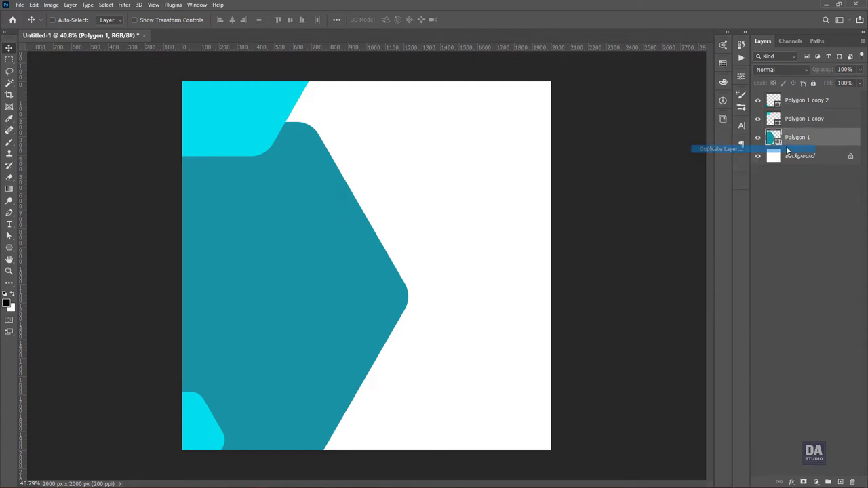
left_click(509, 139)
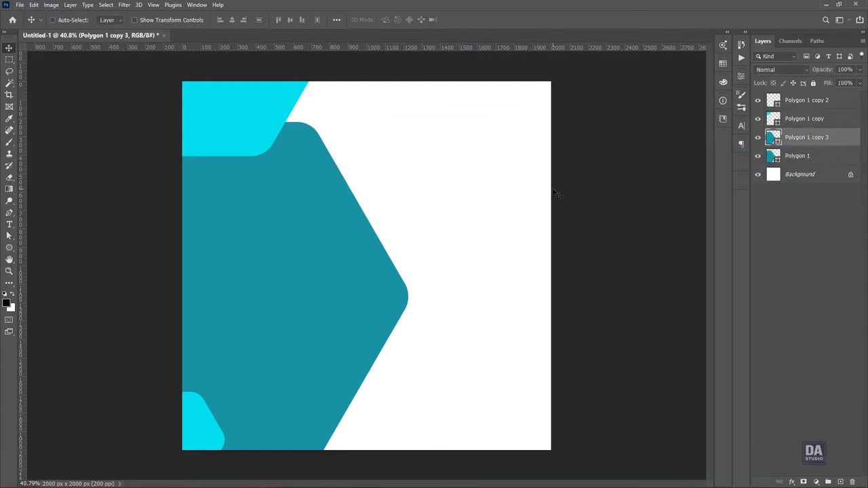
left_click(34, 5)
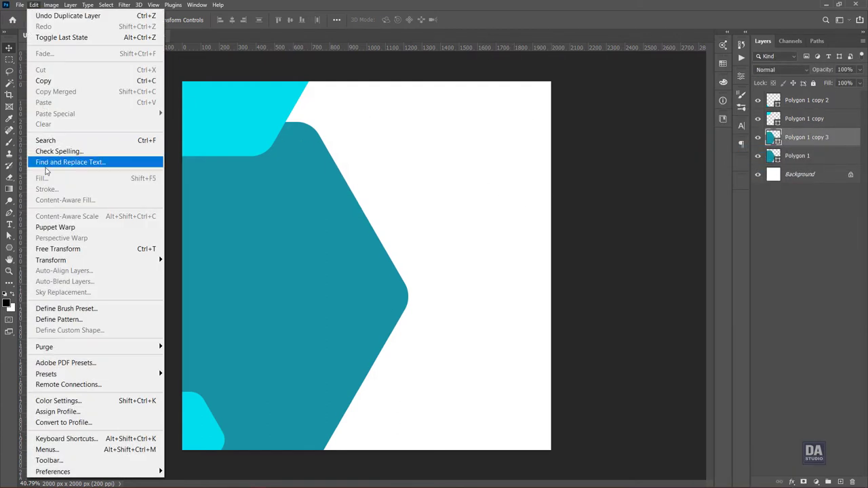
left_click(59, 251)
left_click_drag(437, 159, 431, 162)
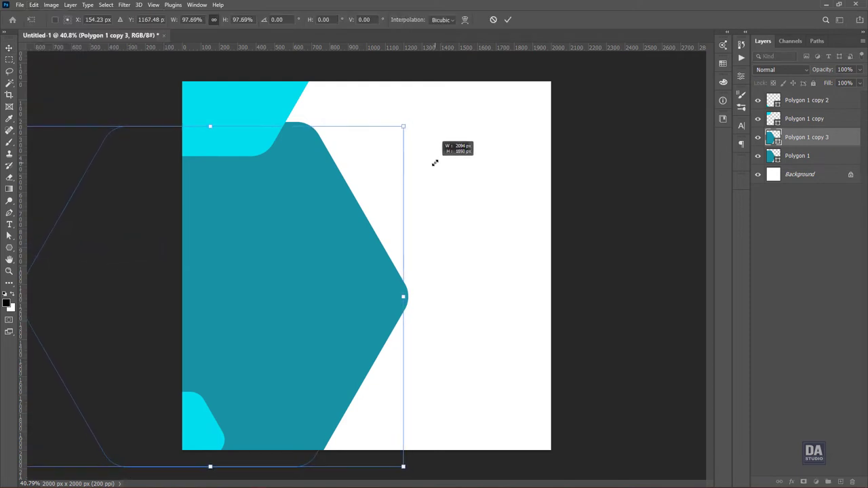
left_click_drag(432, 163, 433, 163)
left_click(507, 21)
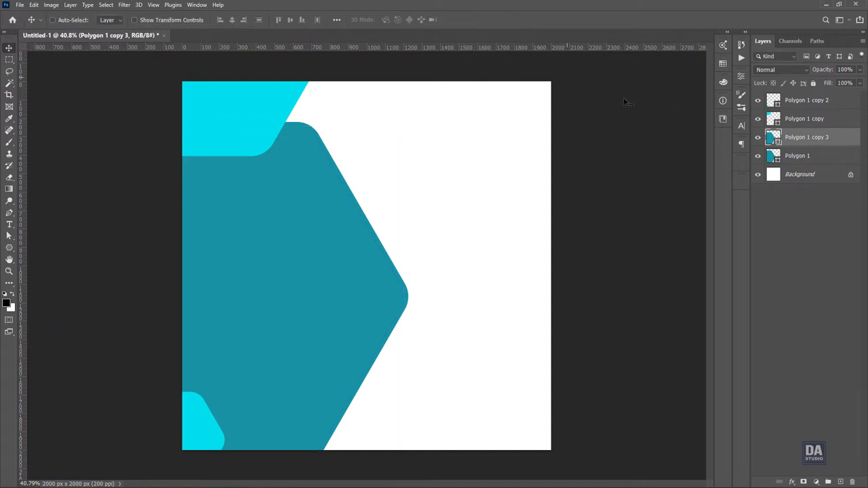
Fill the duplicate hexagon with teal and slightly reduce its corner radius.
left_click(741, 76)
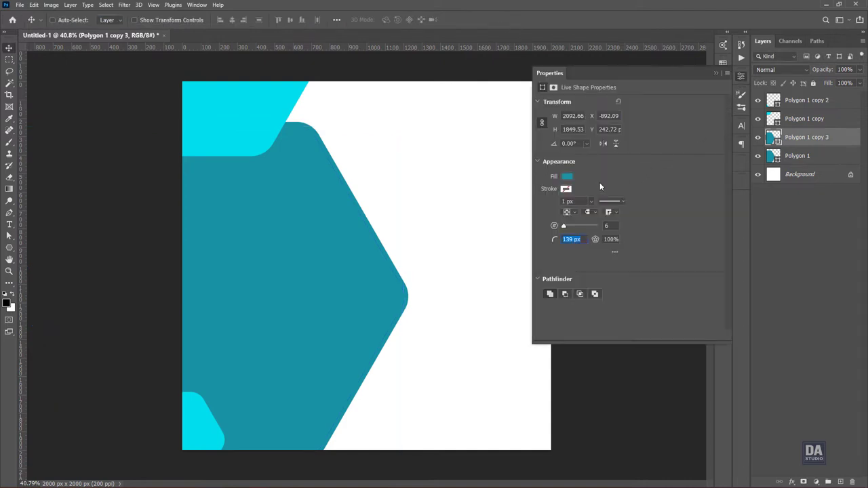
left_click(566, 177)
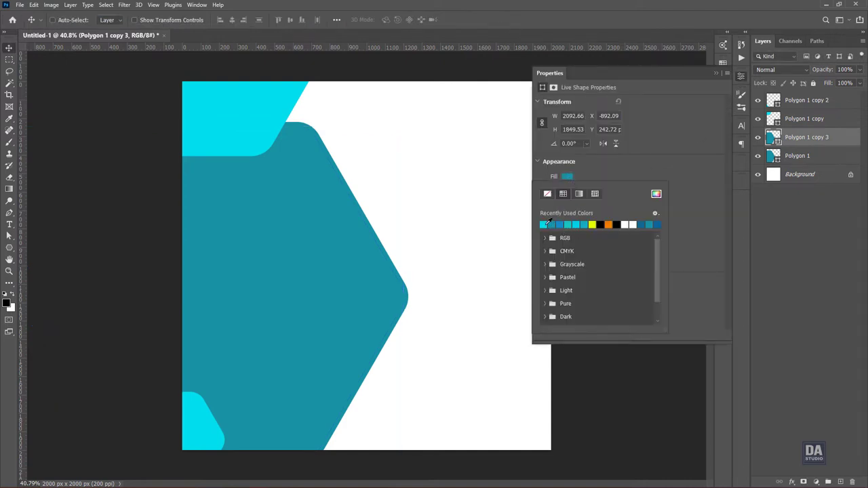
left_click(546, 224)
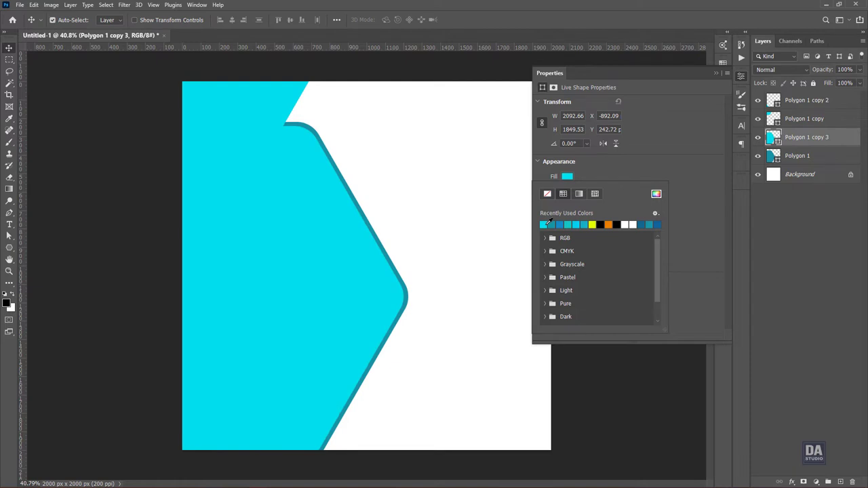
key("ctrl")
left_click(565, 225)
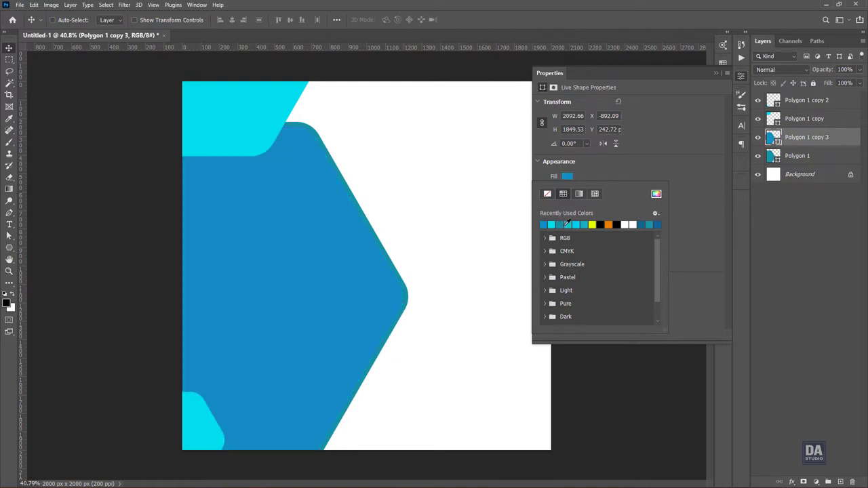
left_click(573, 224)
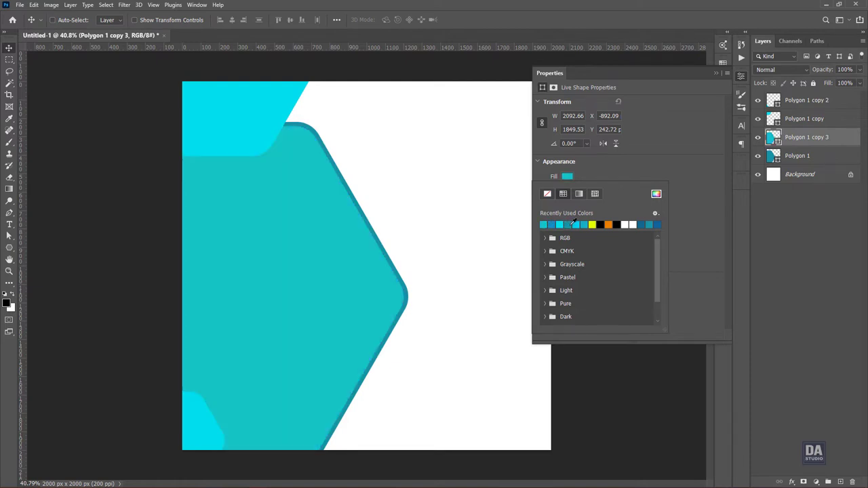
left_click(741, 76)
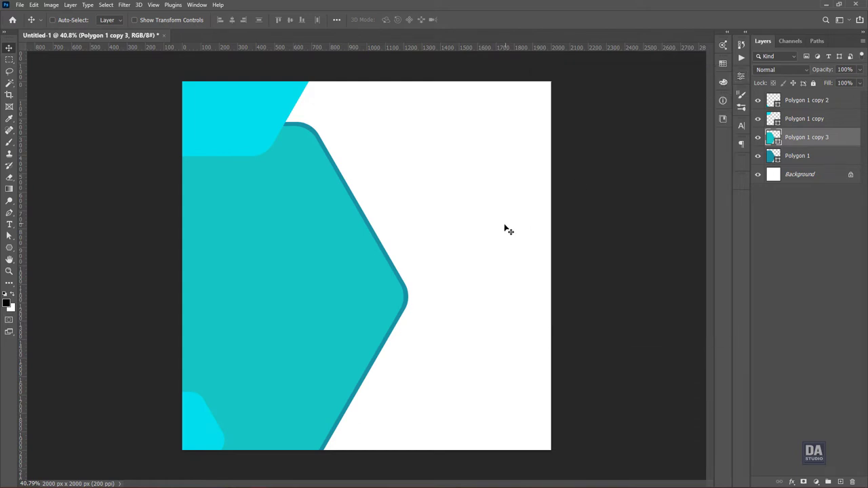
left_click(740, 76)
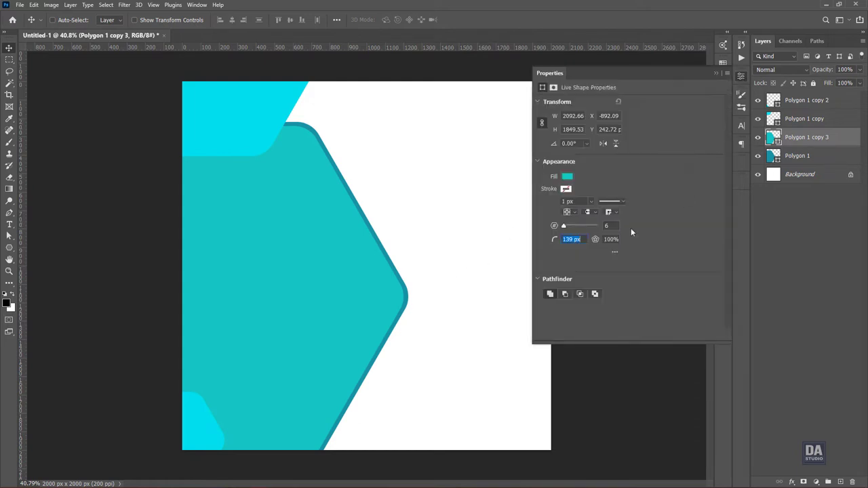
left_click_drag(554, 243, 545, 244)
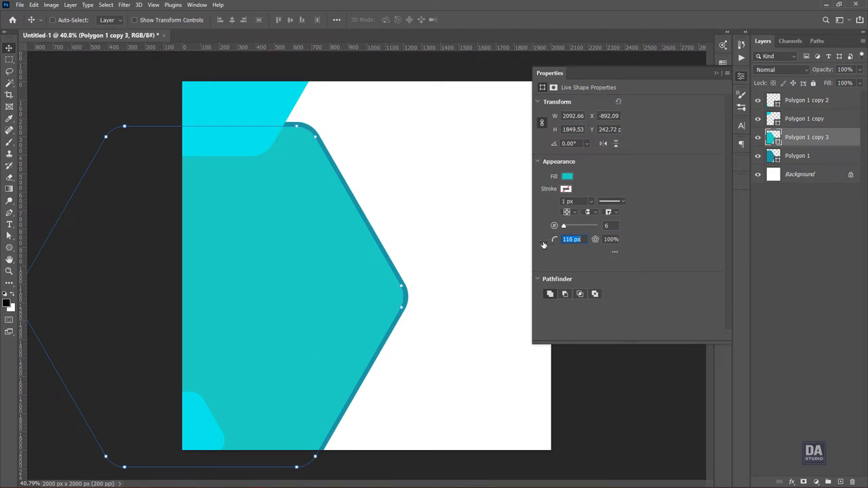
left_click(504, 247)
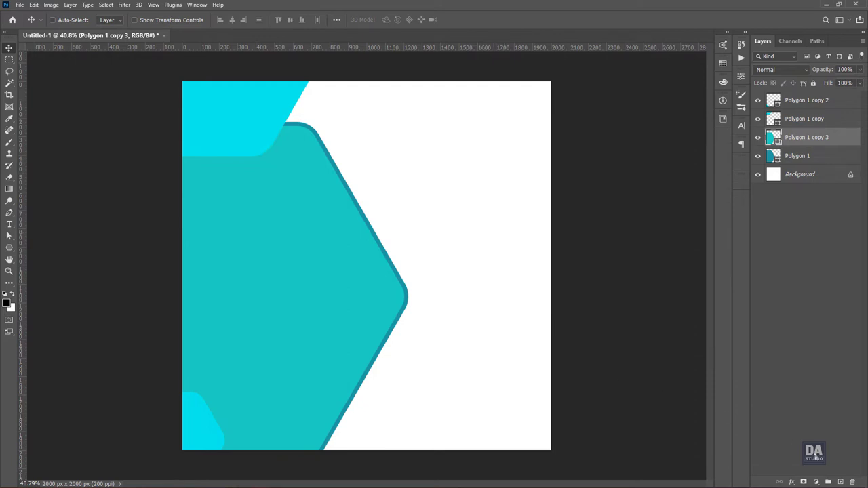
Add Layer 1 and set the gradient's starting stop to dark slate #41555f.
left_click(840, 482)
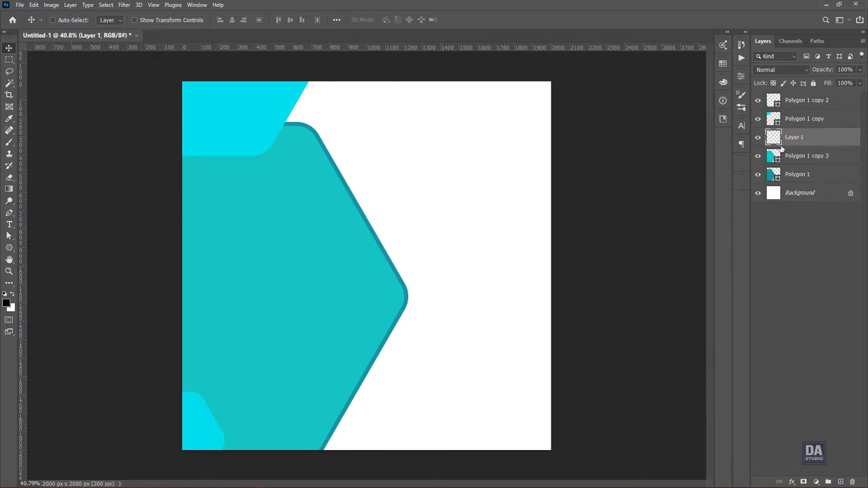
left_click(10, 190)
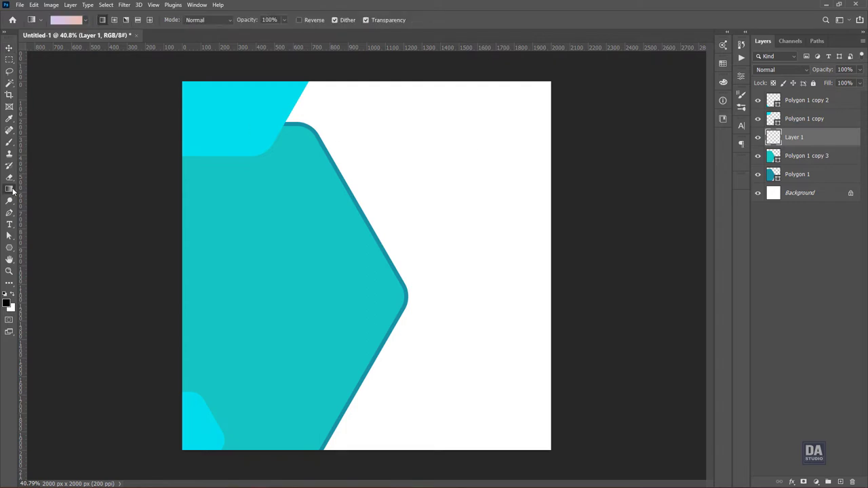
left_click(66, 23)
left_click(338, 237)
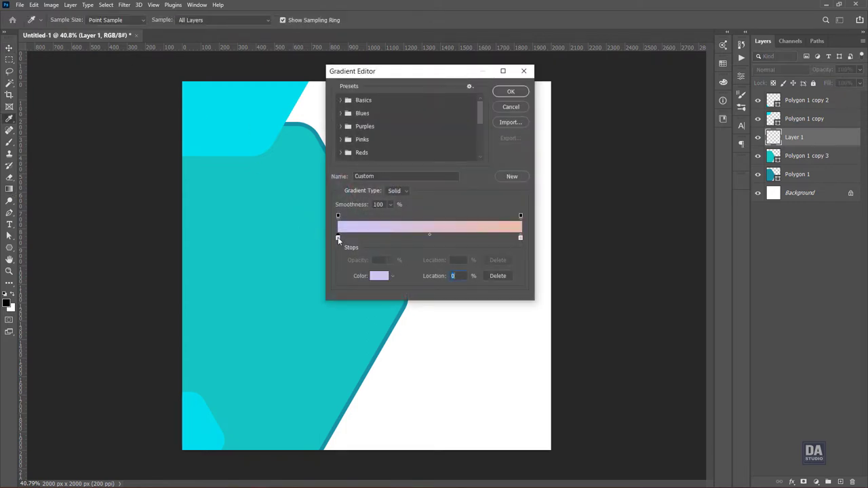
left_click(378, 276)
left_click(533, 242)
left_click_drag(533, 243, 541, 252)
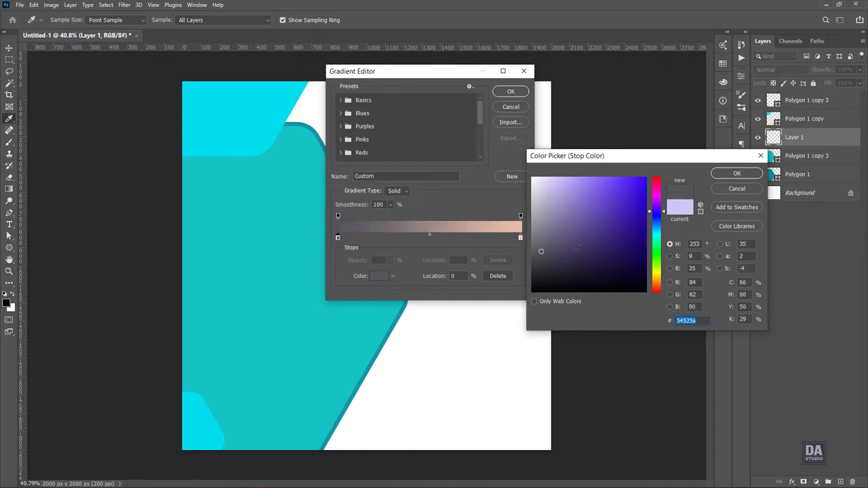
left_click_drag(664, 218, 667, 232)
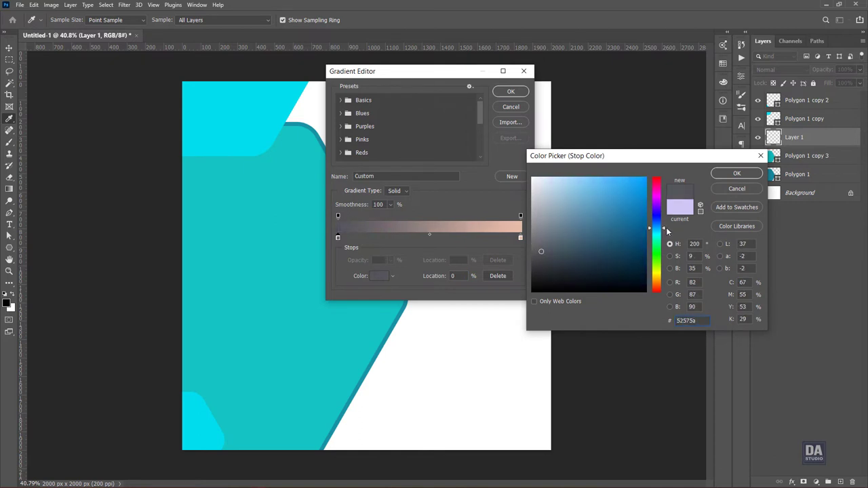
left_click_drag(541, 251, 568, 249)
left_click(736, 174)
Set the gradient's ending stop to teal-blue #3c8099.
left_click(521, 238)
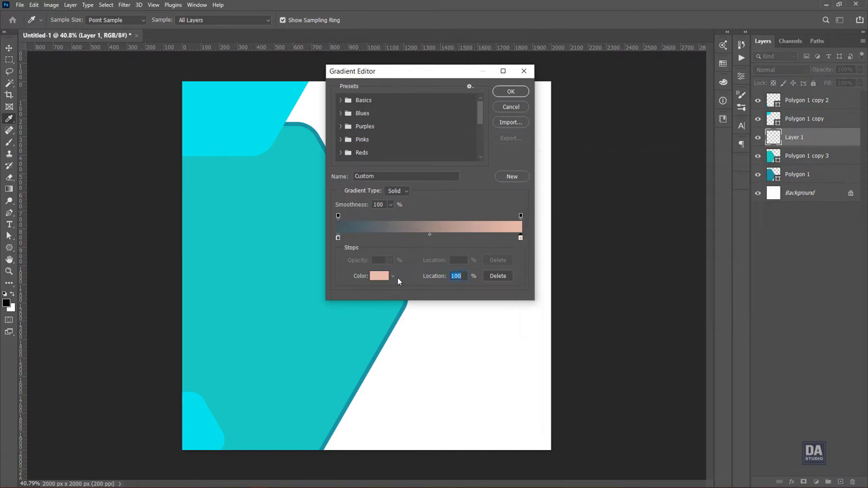
left_click(383, 278)
left_click_drag(659, 241, 661, 231)
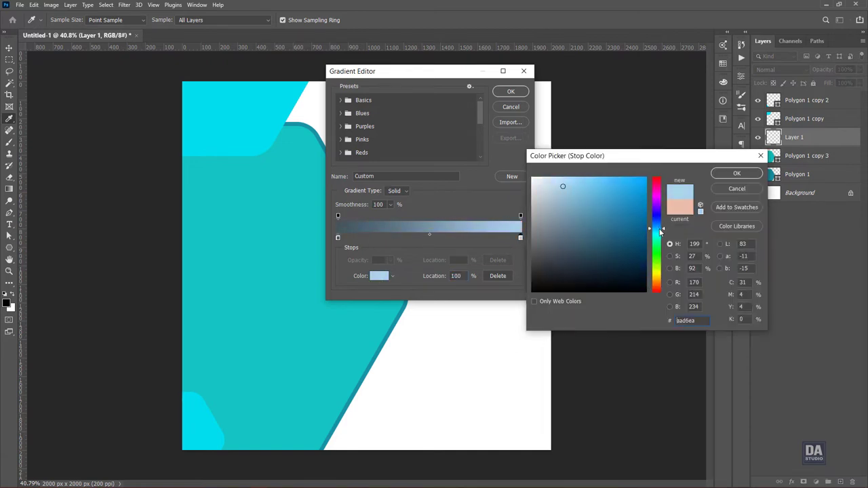
type("3c8099")
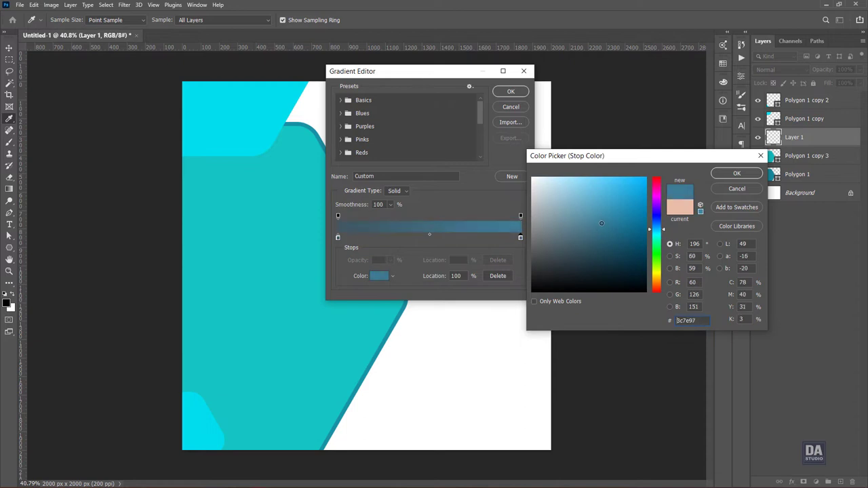
left_click(736, 174)
left_click(514, 94)
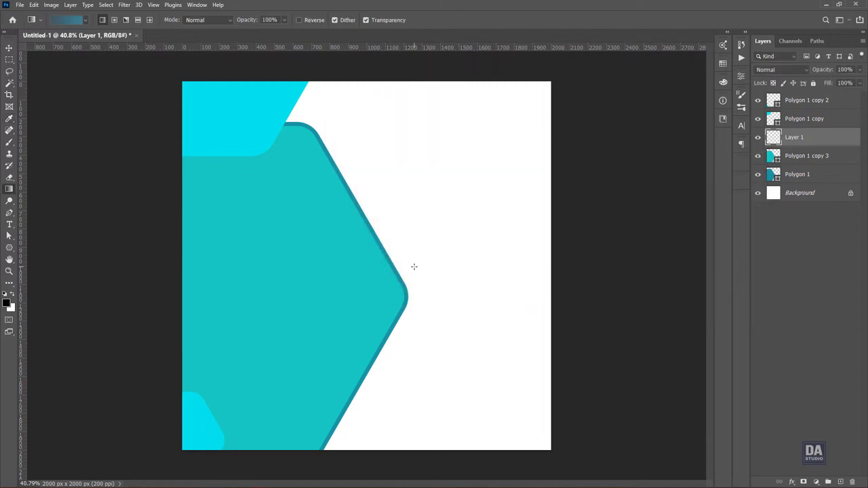
Fill Layer 1 with a horizontal blue-to-slate gradient clipped into the large hexagon panel.
left_click_drag(196, 285, 374, 283)
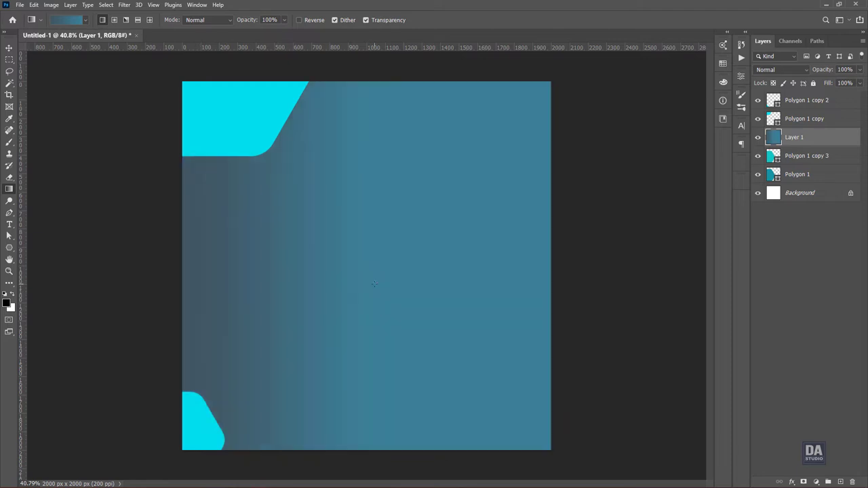
left_click_drag(169, 290, 171, 290)
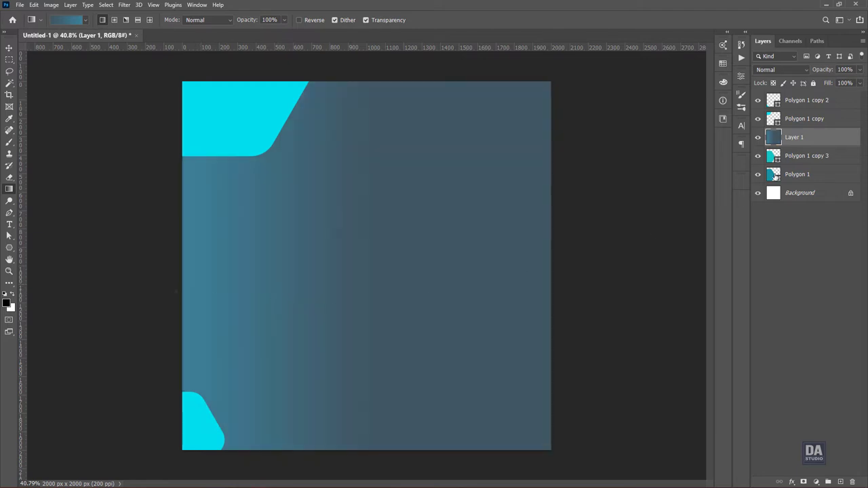
right_click(811, 144)
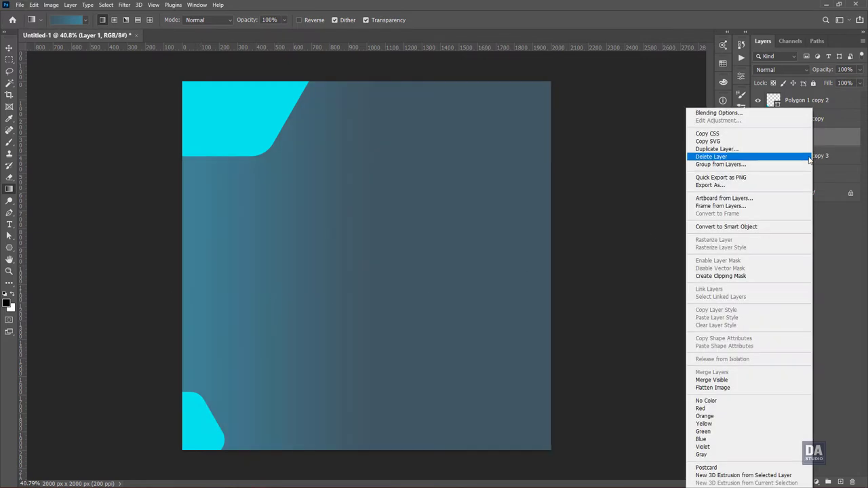
left_click(788, 276)
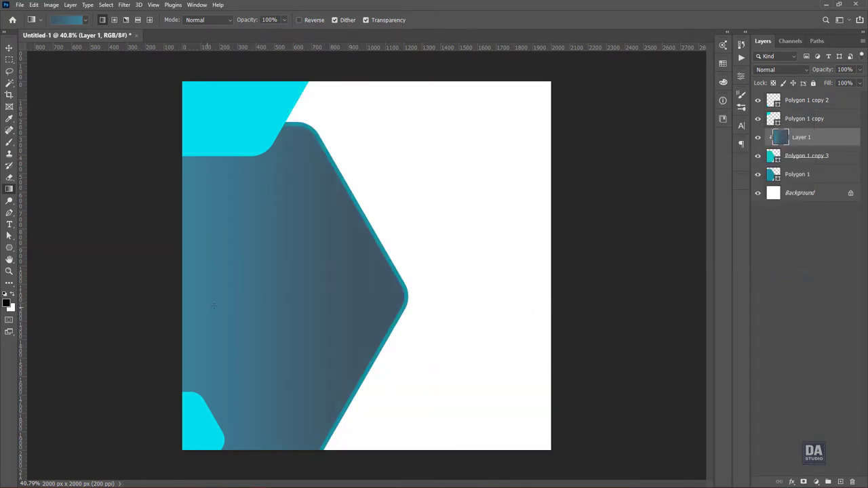
key("ctrl+z")
mouse_move(217, 296)
left_mouse_down()
mouse_move(313, 296)
mouse_move(63, 299)
left_mouse_up()
key("ctrl+z")
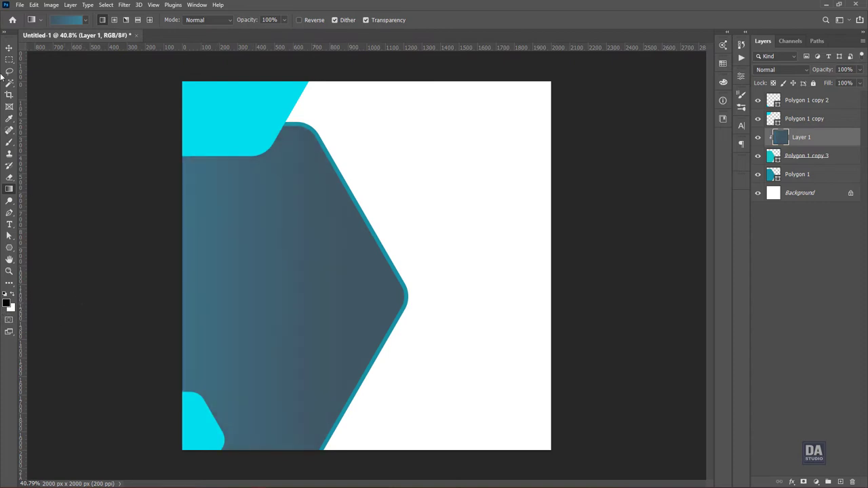
left_click(9, 48)
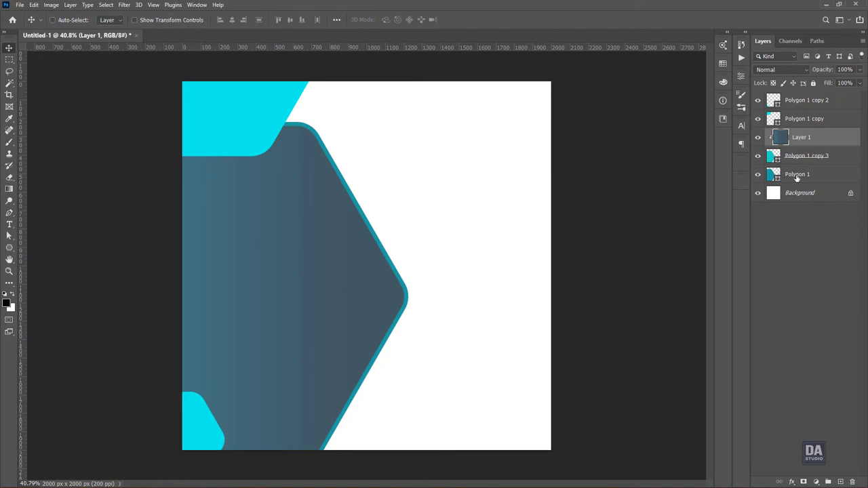
Recolour the Polygon 1 rim to steel blue #327c9a, sampled from the gradient.
left_click(794, 175)
left_click(741, 75)
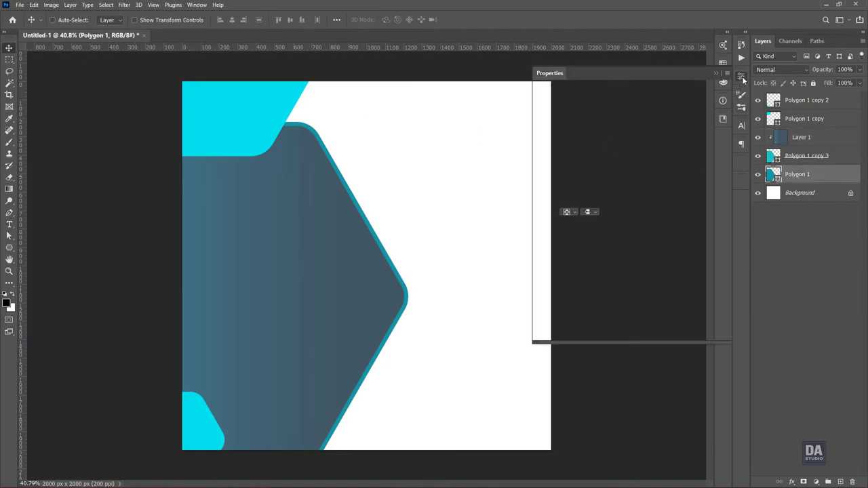
left_click(568, 178)
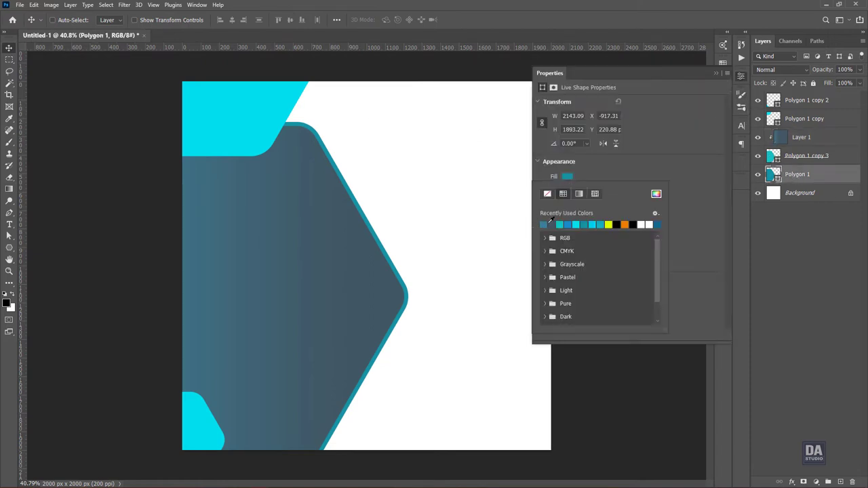
left_click(656, 195)
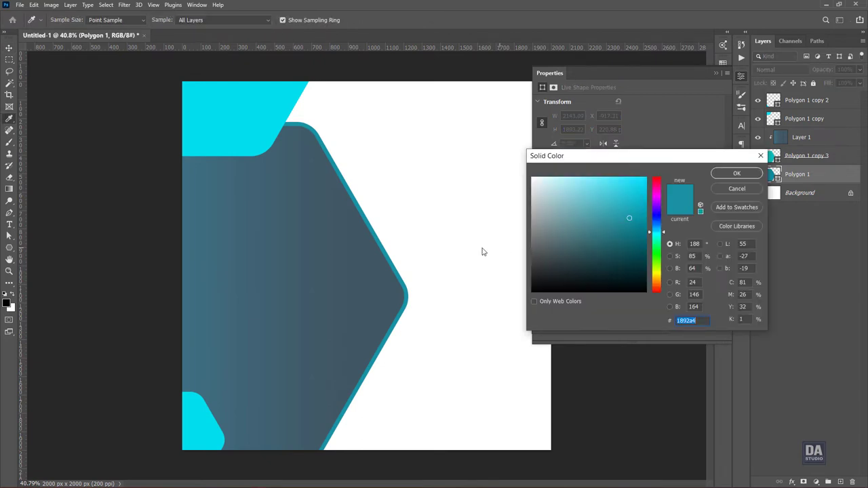
left_click(191, 263)
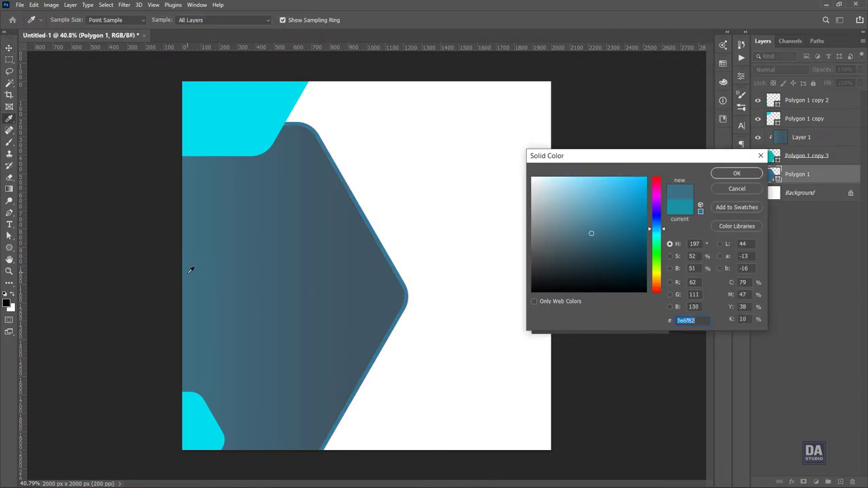
left_click_drag(591, 233, 603, 226)
left_click(736, 173)
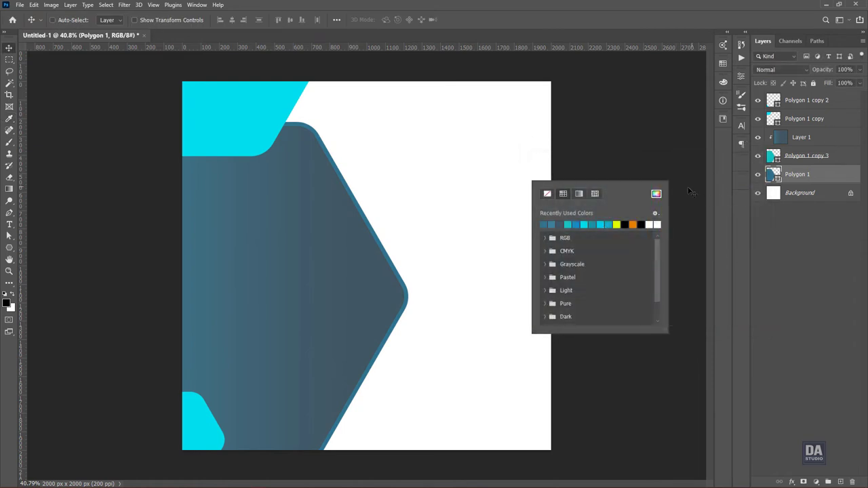
key("Escape")
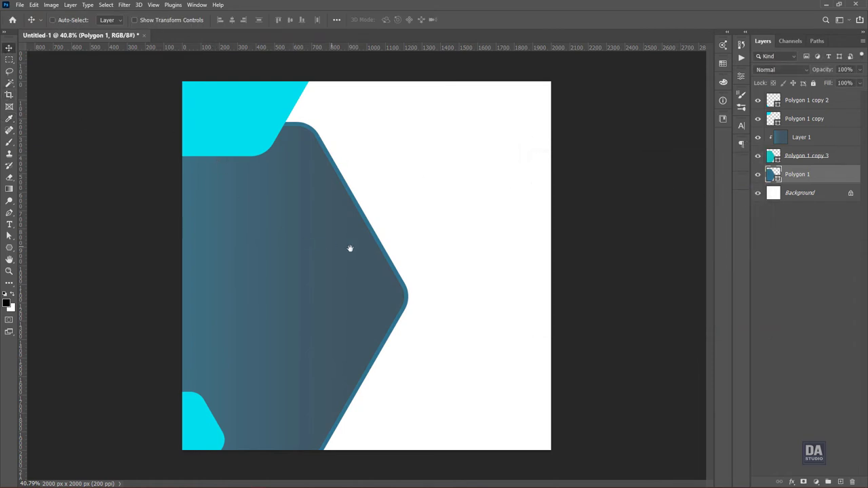
scroll(379, 257, "down", 1)
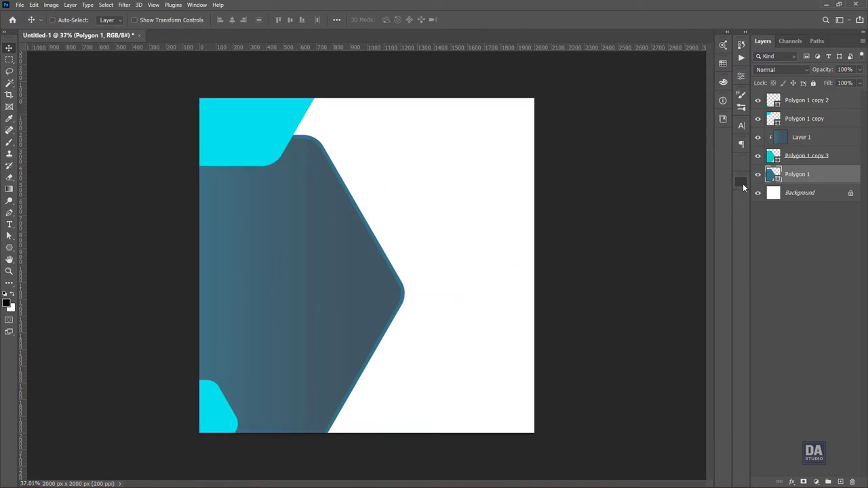
Place a StockSolo portrait of a woman in a red sweater below the hexagon shapes.
left_click(741, 184)
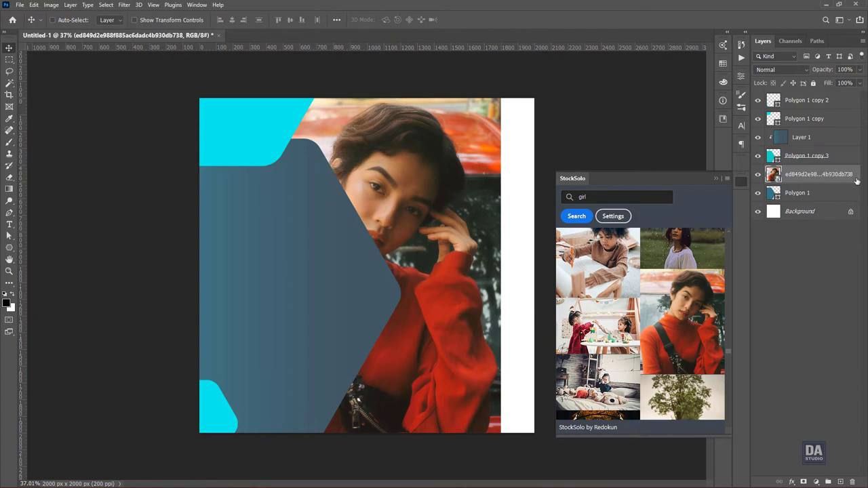
left_click_drag(848, 181, 815, 200)
left_click_drag(484, 238, 522, 239)
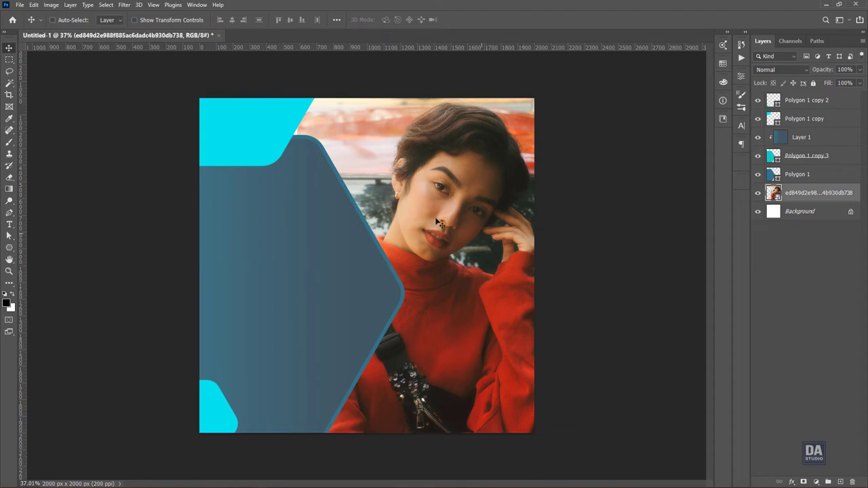
Resize the portrait to about 30.42% and position it on the canvas's right side.
left_click(33, 5)
left_click(58, 249)
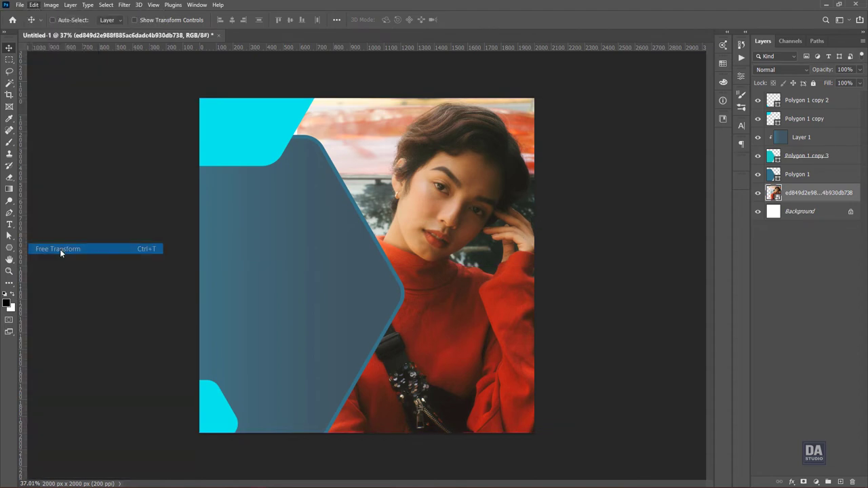
left_click_drag(295, 431, 260, 474)
left_click_drag(339, 417, 343, 410)
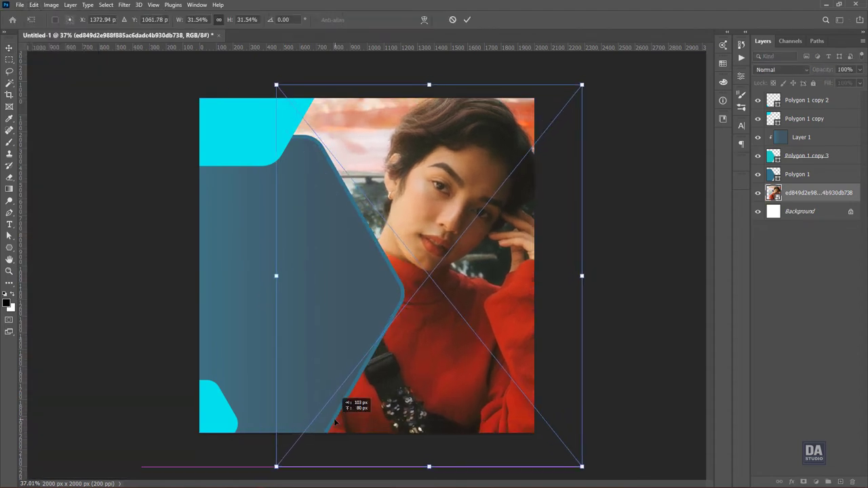
left_click_drag(581, 82, 572, 101)
mouse_move(549, 129)
left_mouse_down()
mouse_move(550, 114)
mouse_move(493, 116)
left_mouse_up()
left_click(467, 20)
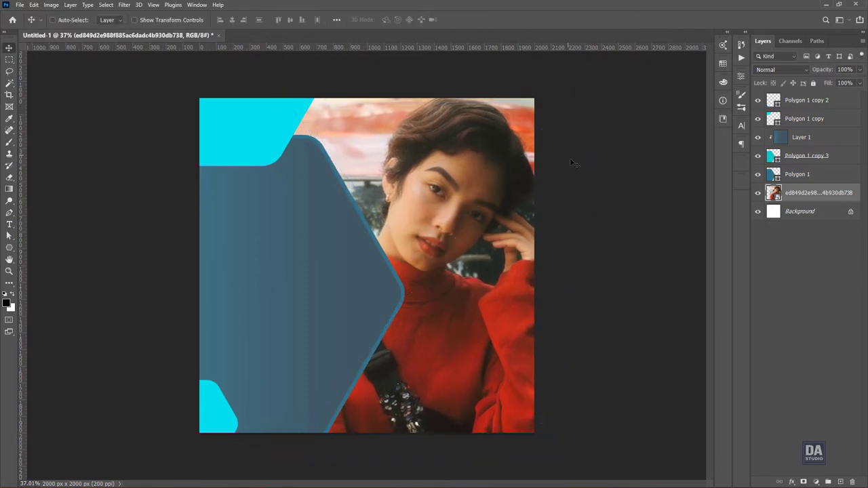
Add a Brightness/Contrast adjustment layer above the portrait, nudging Brightness up to 3.
left_click(815, 482)
left_click(823, 349)
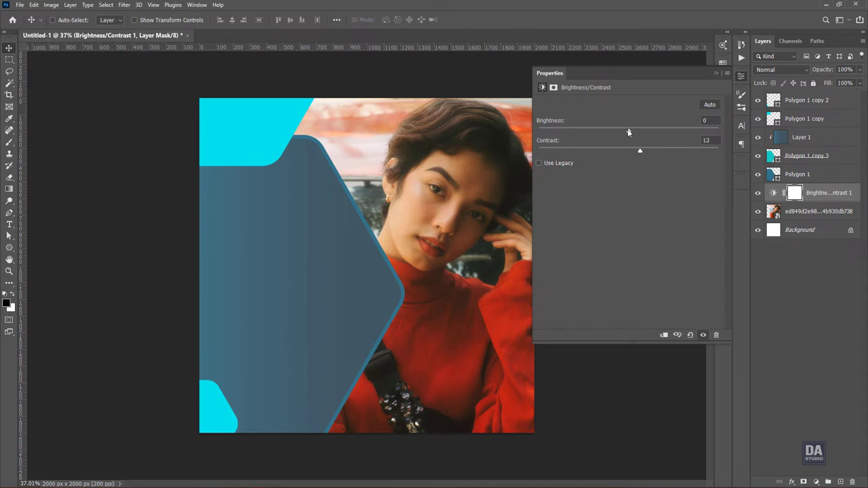
left_click_drag(627, 130, 630, 131)
left_click(766, 271)
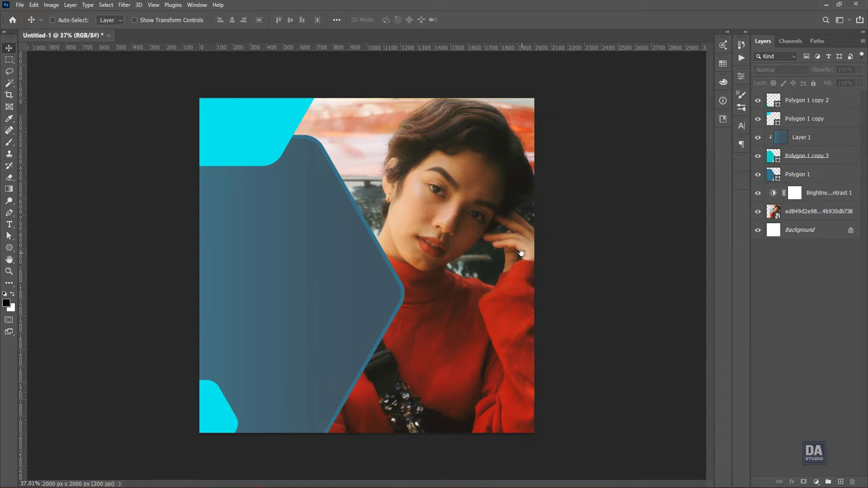
Select the Polygon 1 copy and Polygon 1 copy 2 corner shape layers together.
left_click(271, 164)
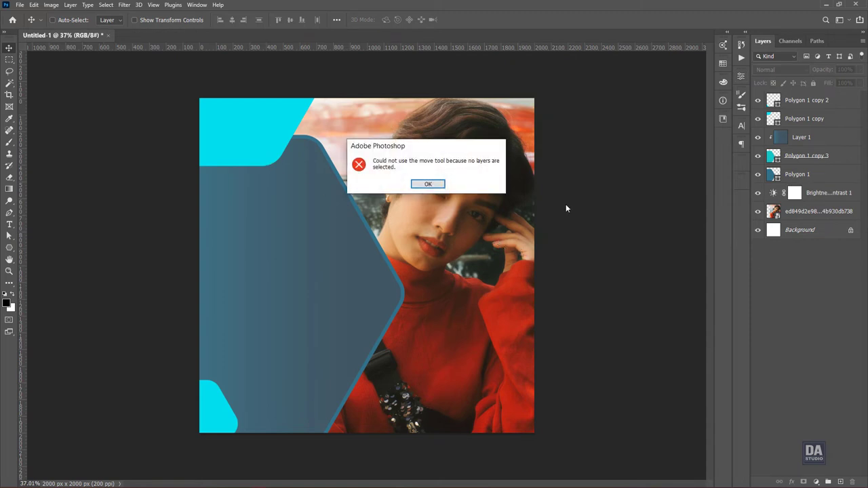
key("Return")
left_click(857, 158)
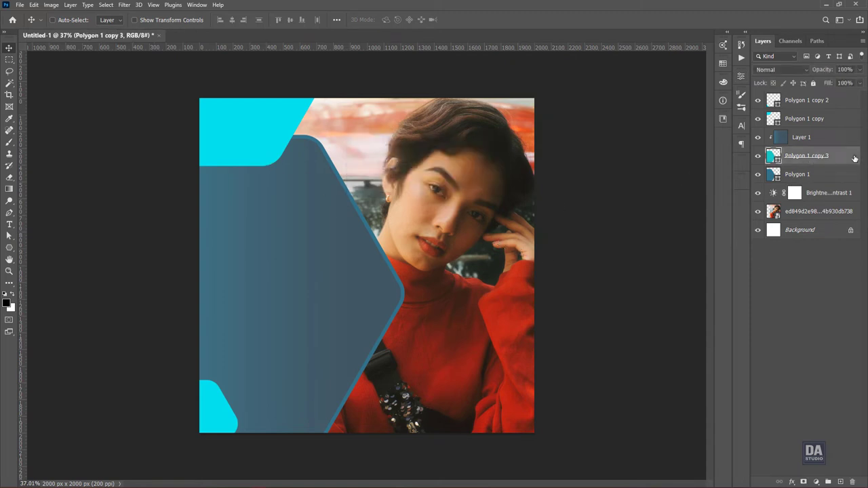
left_click(846, 123)
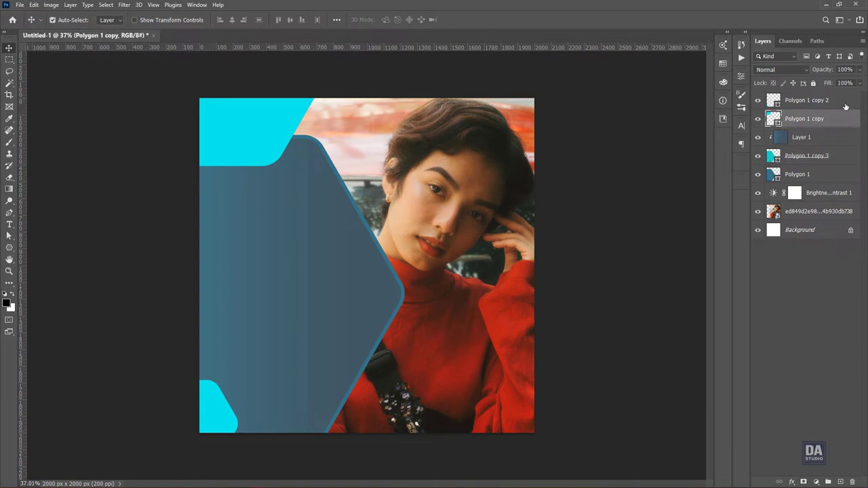
left_click(846, 105, "shift")
Fill both corner shapes with pale pink #ebbeb5 sampled from the photo.
left_click(741, 76)
left_click(568, 177)
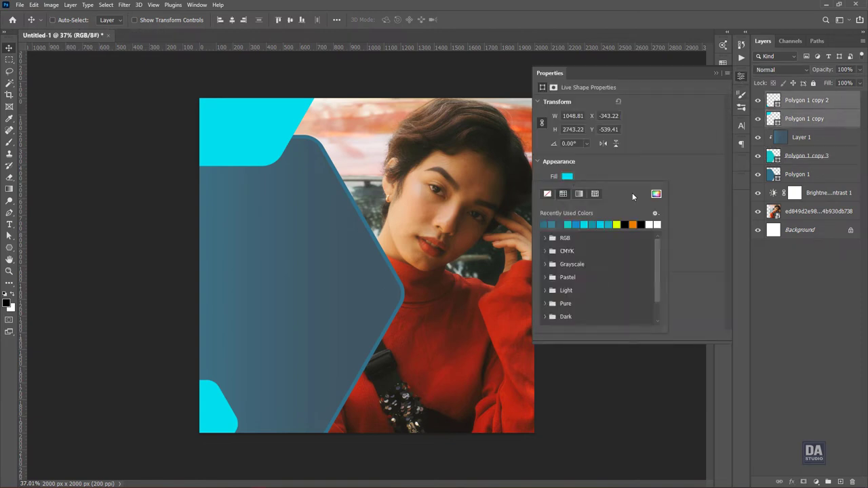
left_click(655, 193)
left_click(367, 132)
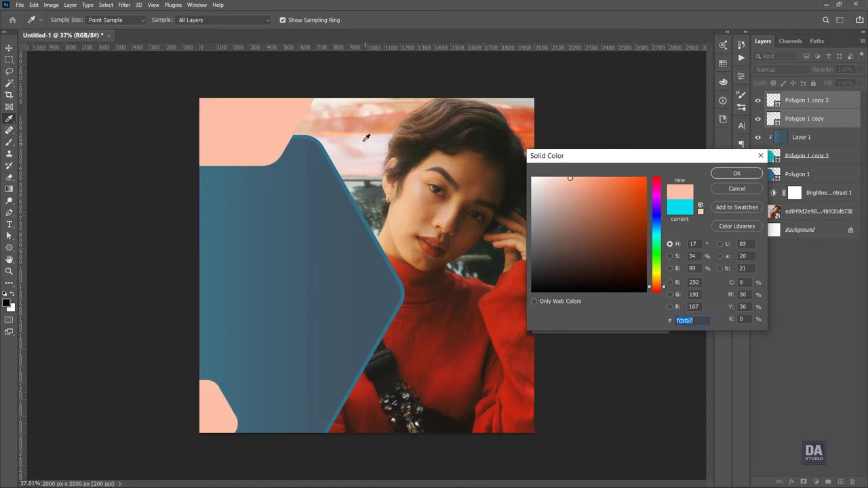
left_click(350, 144)
left_click(355, 148)
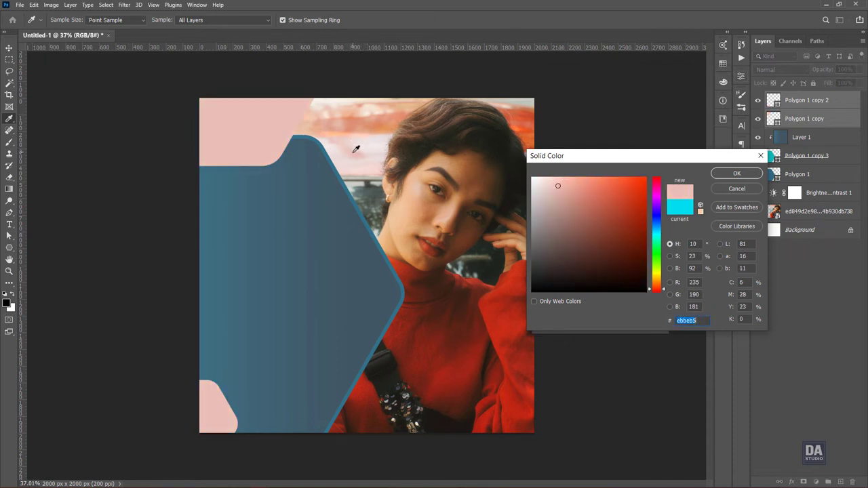
left_click(736, 174)
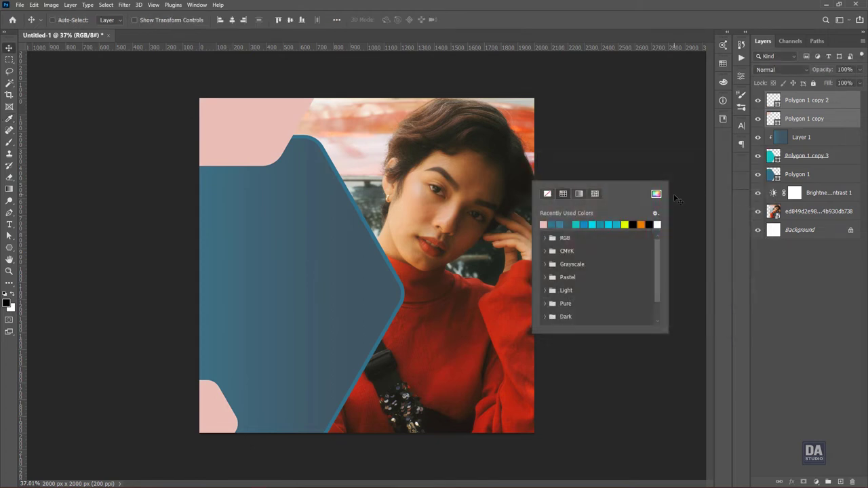
left_click(689, 210)
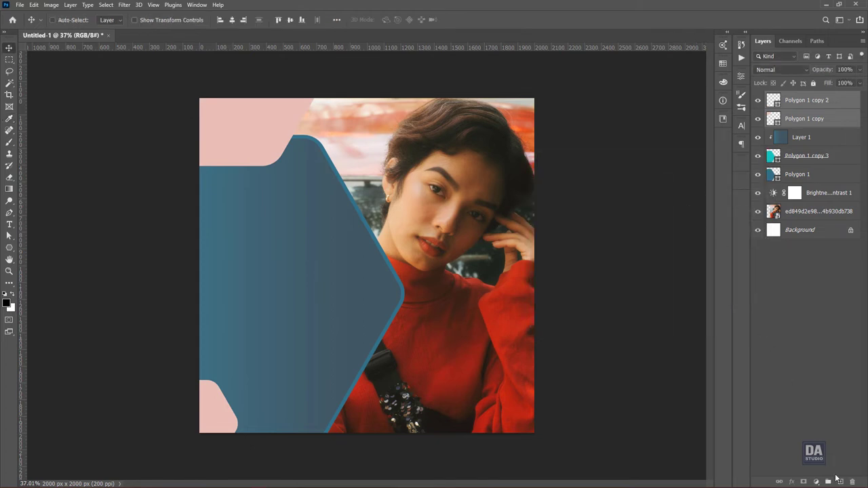
Give Polygon 1 copy 2 a faint drop shadow with adjusted angle and distance.
left_click(838, 123)
left_click(842, 107)
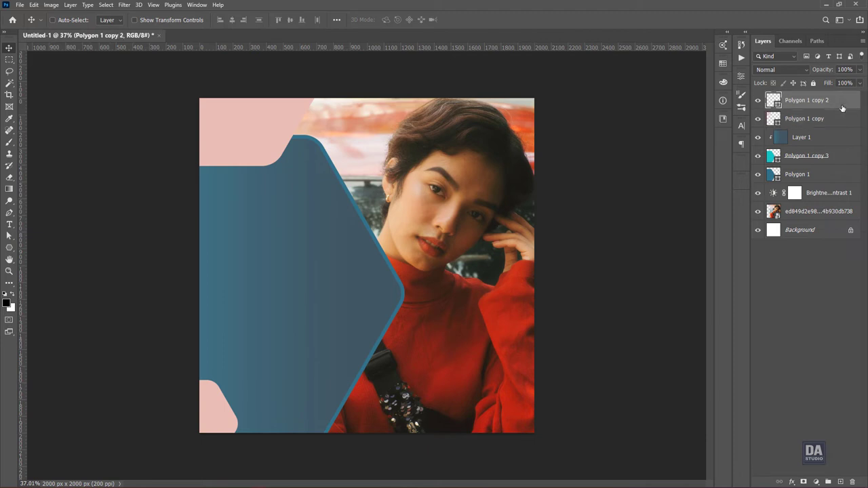
double_click(841, 107)
left_click_drag(573, 134, 611, 91)
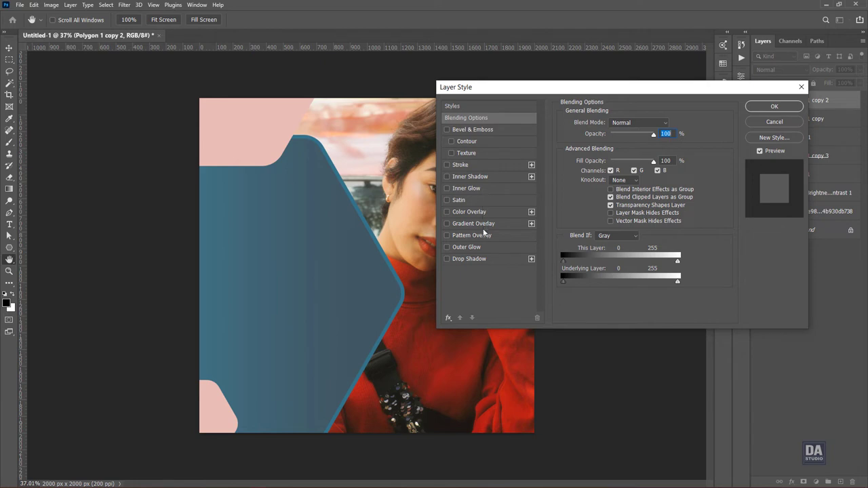
left_click(484, 258)
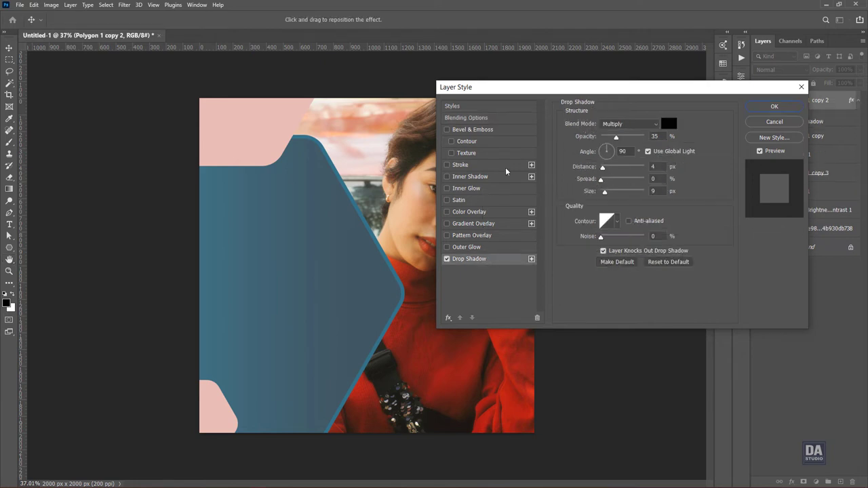
left_click_drag(290, 174, 289, 168)
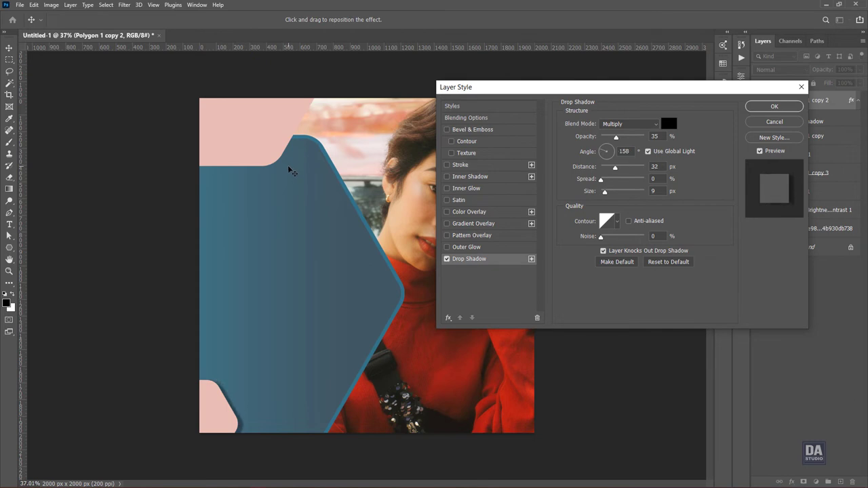
left_click_drag(616, 137, 605, 137)
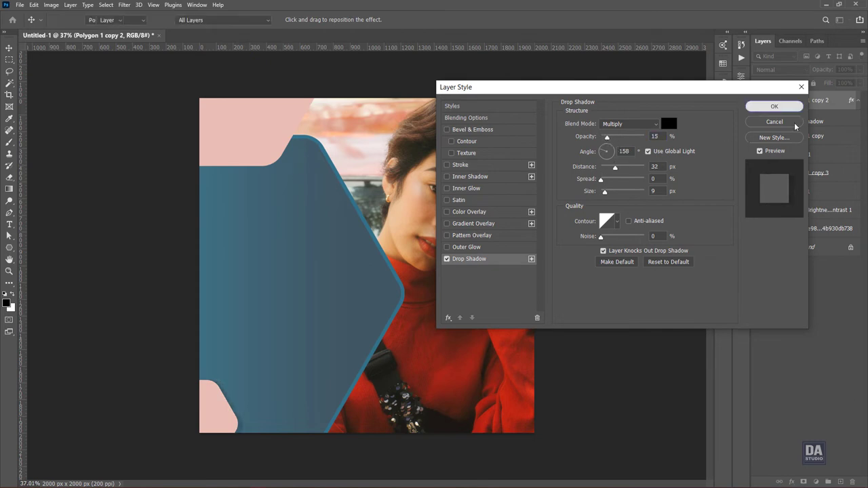
left_click(774, 109)
Give Polygon 1 copy a drop shadow at 34% opacity, 22 px distance, 40 px size.
left_click(841, 142)
left_click(793, 482)
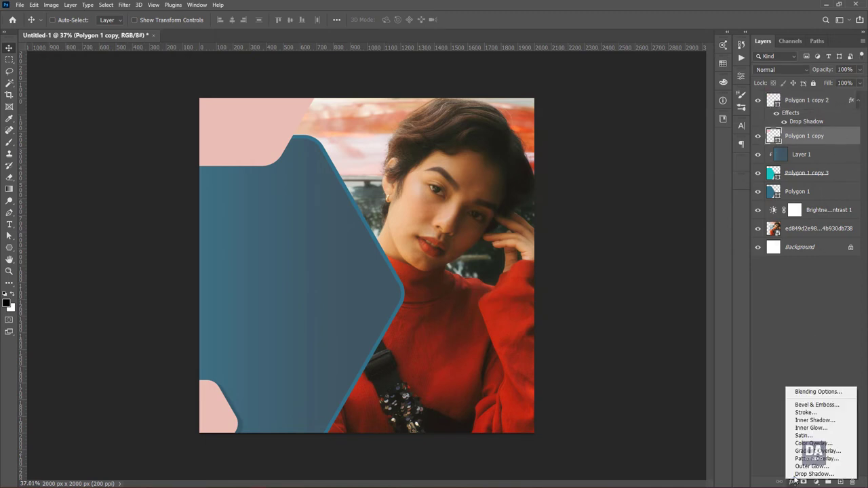
left_click(766, 431)
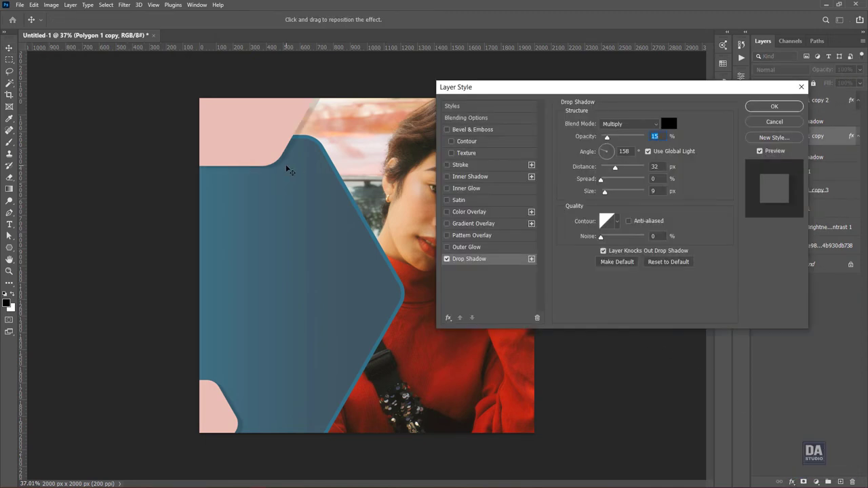
left_click_drag(287, 170, 295, 170)
left_click_drag(607, 136, 616, 138)
mouse_move(616, 167)
left_mouse_down()
mouse_move(606, 180)
mouse_move(611, 194)
left_mouse_up()
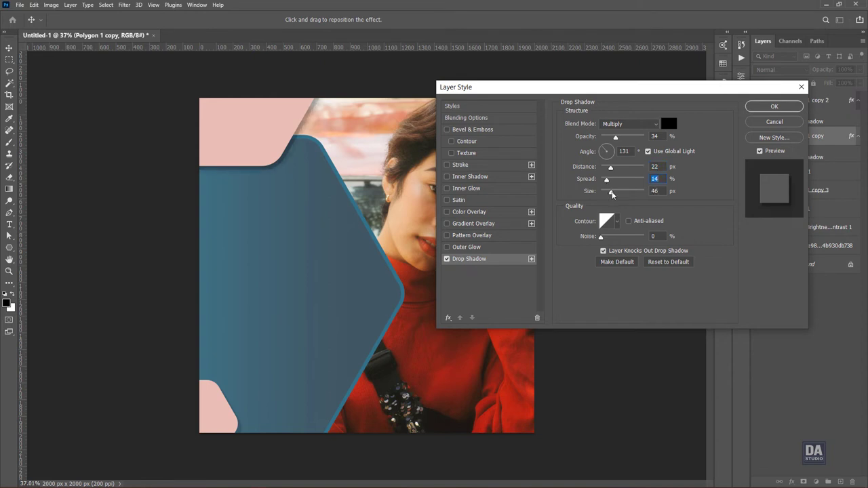
left_click(765, 110)
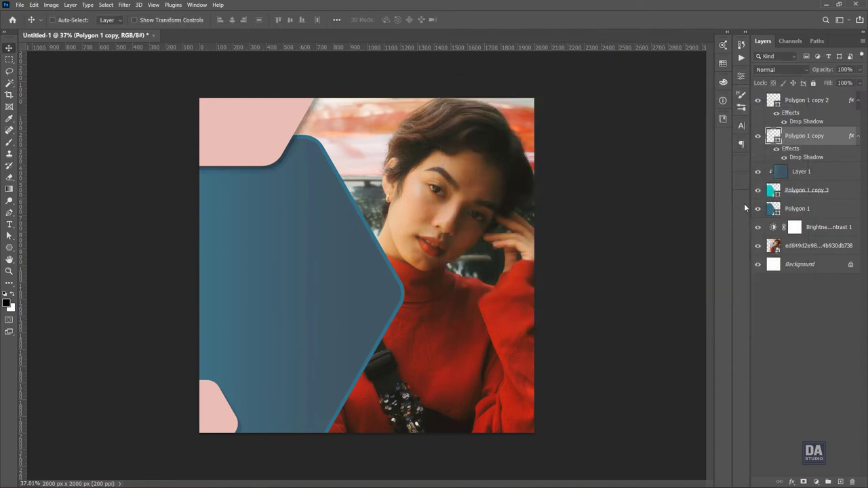
Duplicate Polygon 1 copy, hide the duplicate's shadow, and enlarge it to about 111%.
right_click(832, 139)
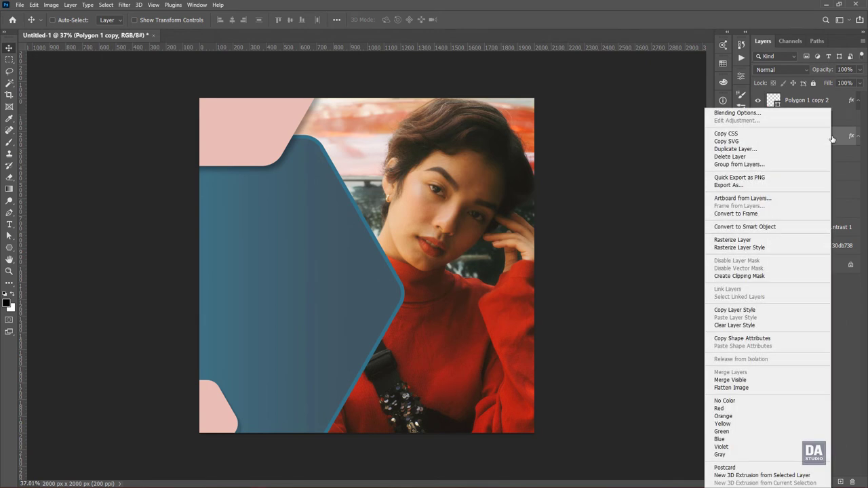
left_click(840, 145)
right_click(840, 146)
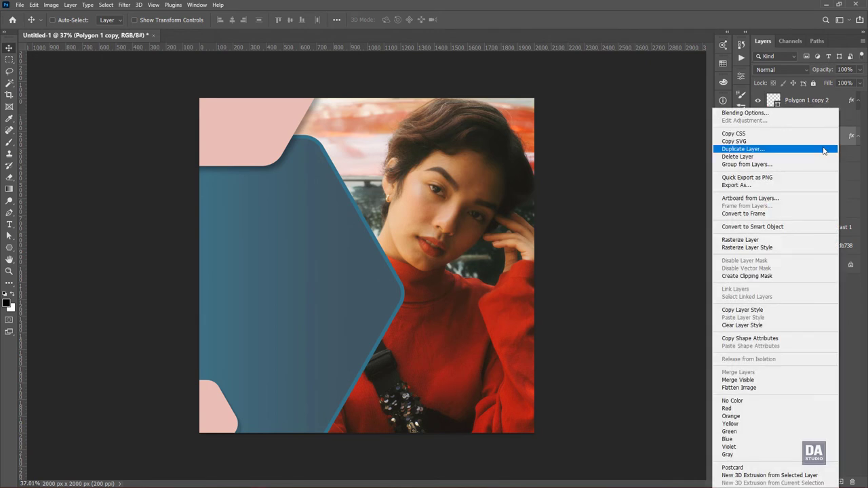
left_click(827, 149)
left_click(508, 141)
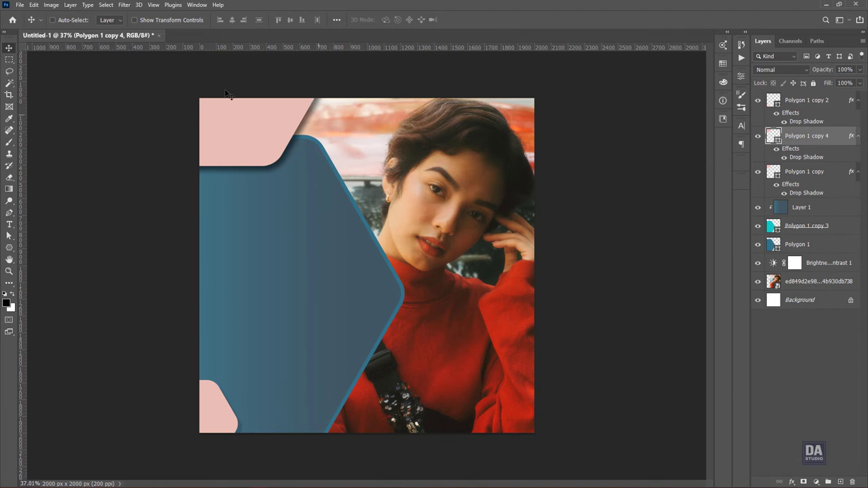
left_click(784, 158)
left_click(33, 5)
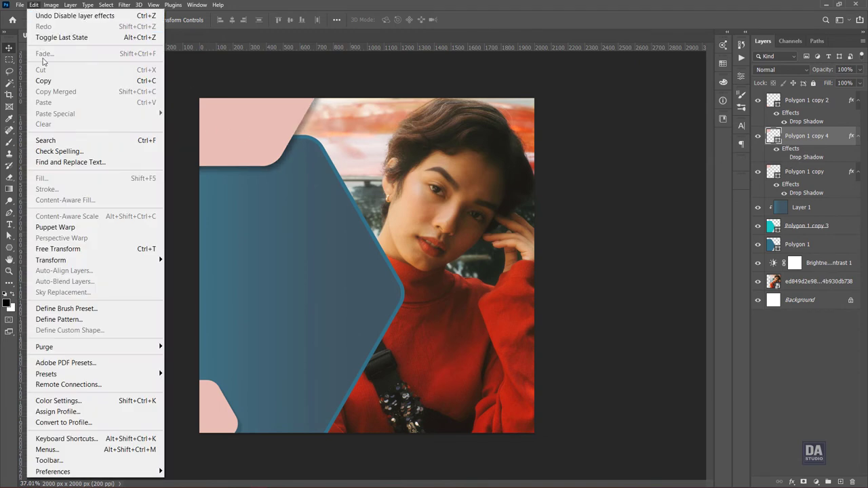
left_click(59, 249)
left_click_drag(318, 170, 326, 177)
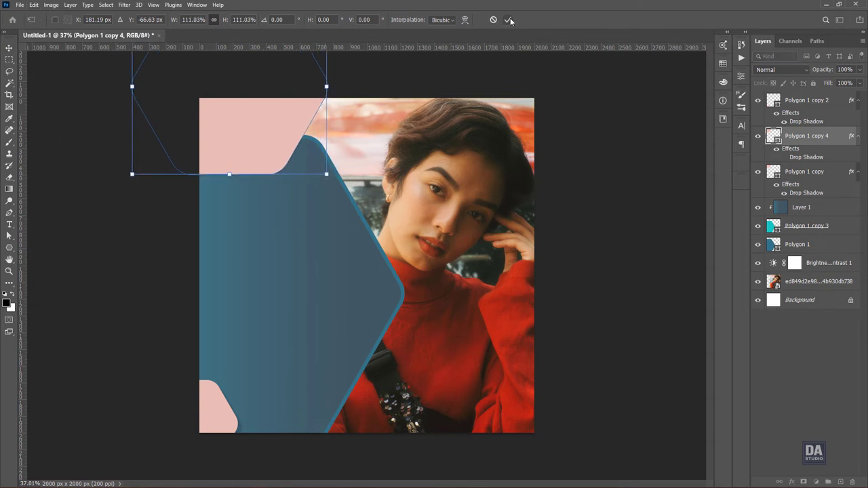
left_click(507, 20)
Set the duplicate's fill to none with a pink 8.89 px stroke.
left_click(741, 76)
left_click(566, 177)
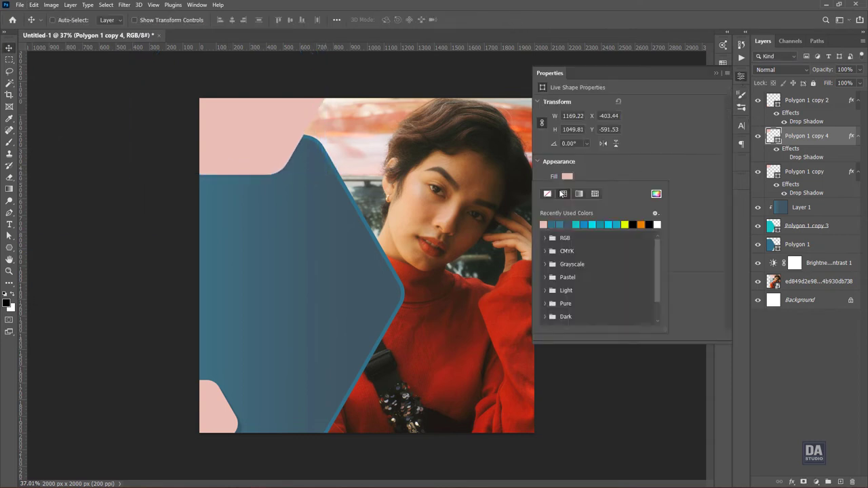
left_click(551, 196)
left_click(566, 191)
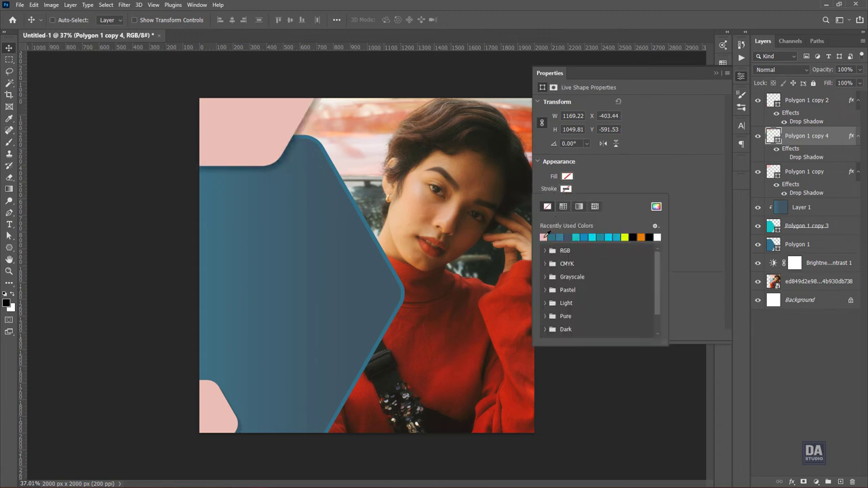
left_click(544, 237)
left_click(629, 186)
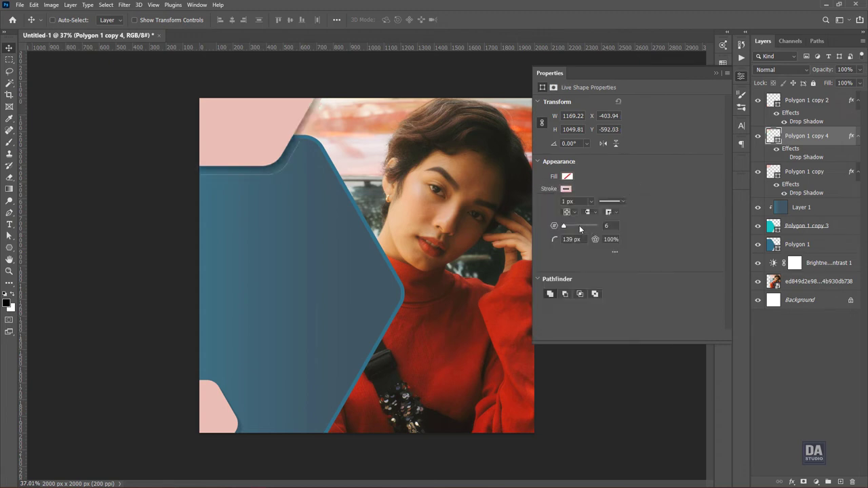
left_click_drag(591, 212, 593, 215)
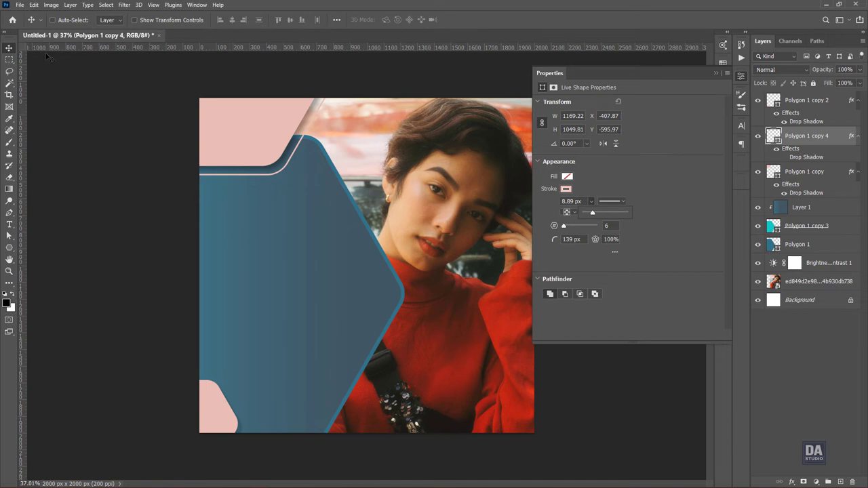
left_click(10, 50)
Scale the pink outline shape down to about 97%.
left_click(34, 5)
left_click(57, 249)
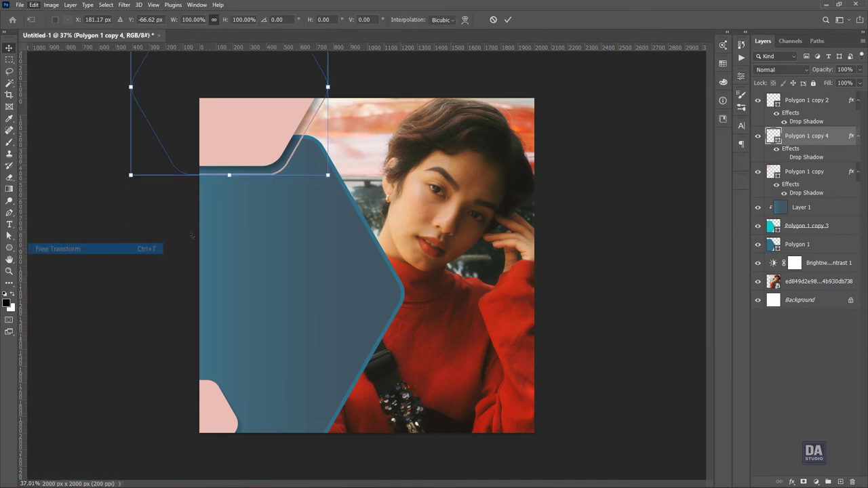
left_click_drag(326, 176, 324, 173)
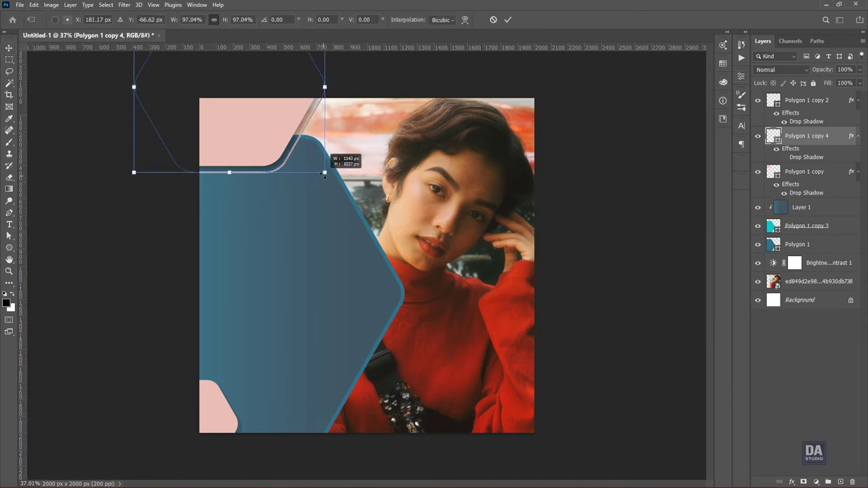
left_click(507, 20)
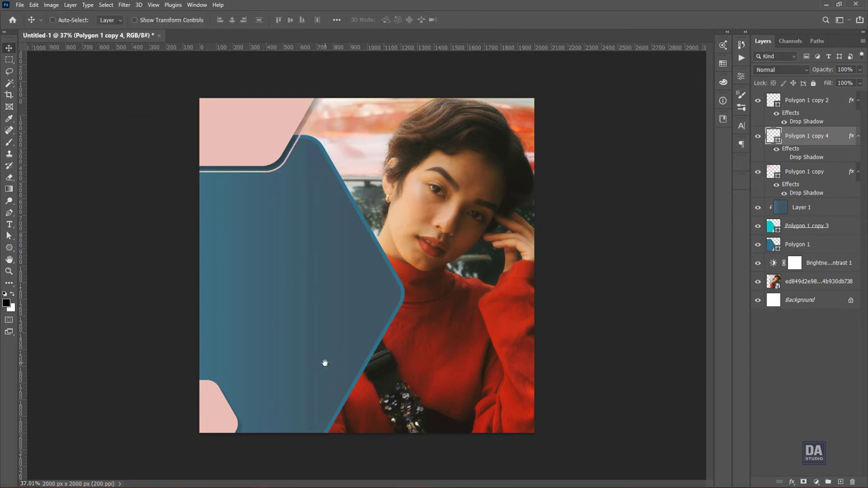
Duplicate the bottom-left pink shape layer, Polygon 1 copy 2.
left_click(231, 425, "ctrl")
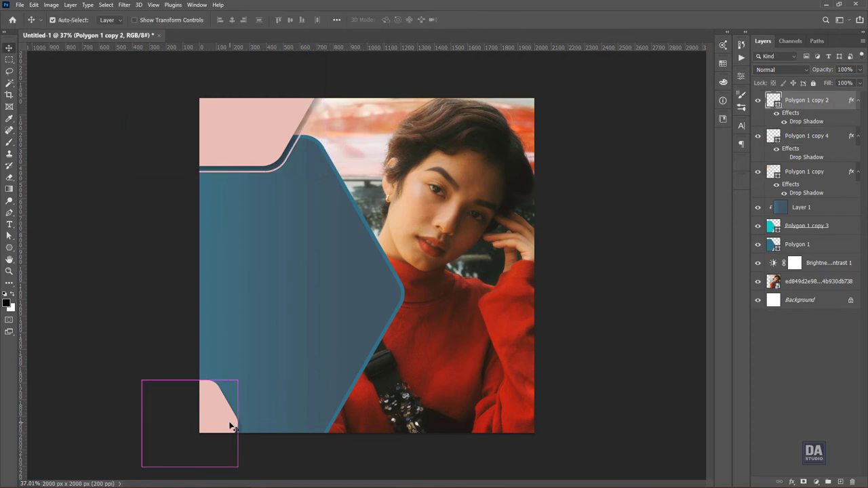
right_click(815, 101)
left_click(806, 144)
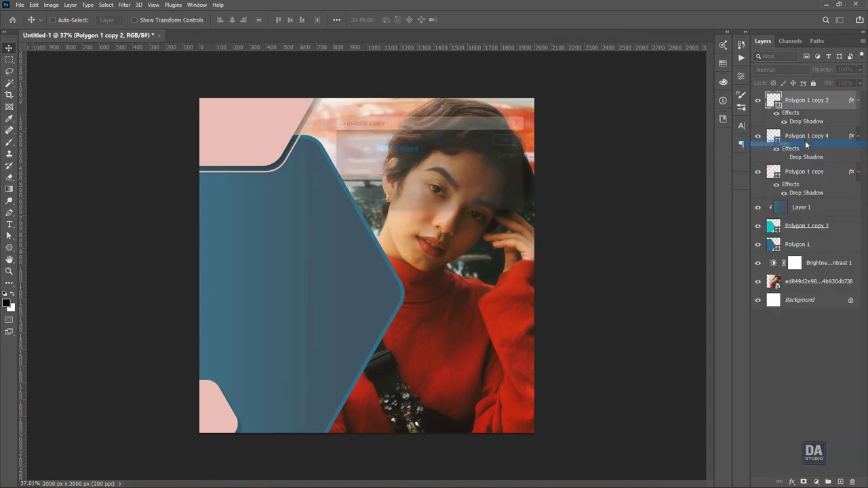
left_click(509, 143)
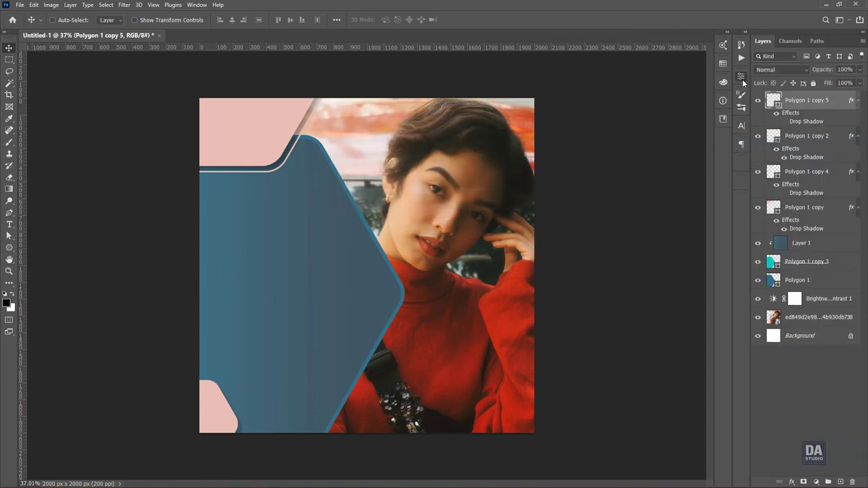
Set the duplicate's fill to none with a blue 7.07 px stroke.
left_click(741, 76)
left_click(568, 178)
left_click(556, 225)
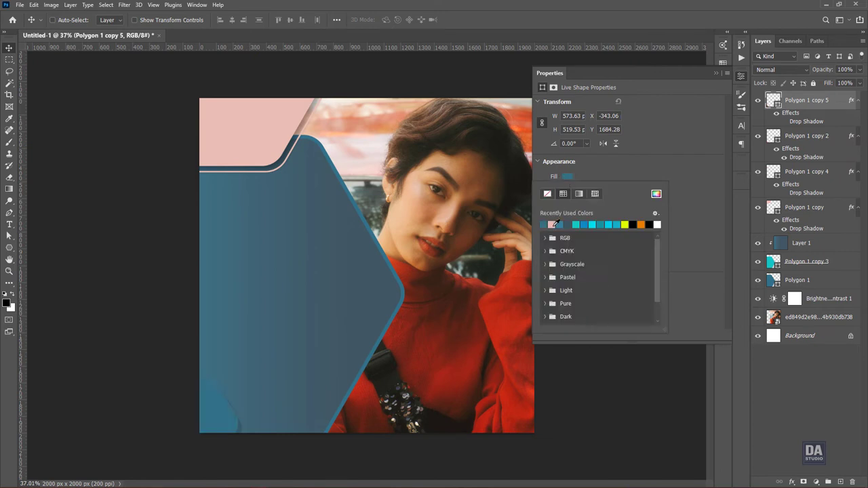
left_click(547, 194)
left_click(595, 171)
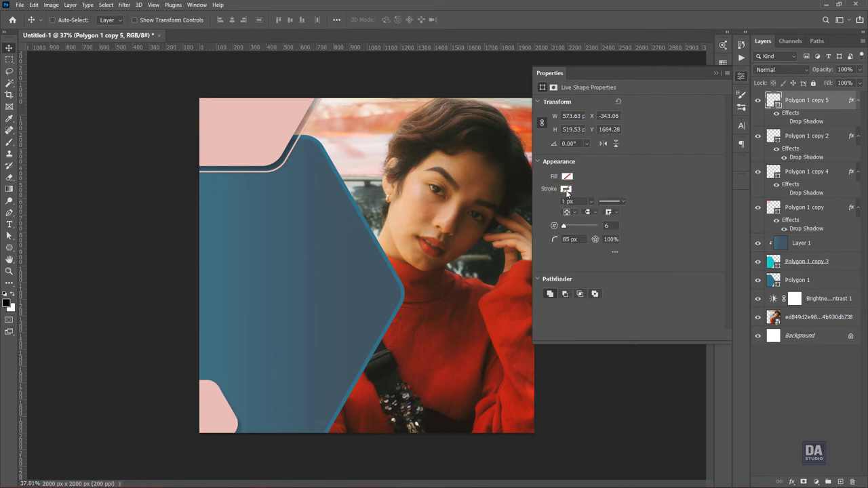
left_click(566, 188)
left_click(548, 234)
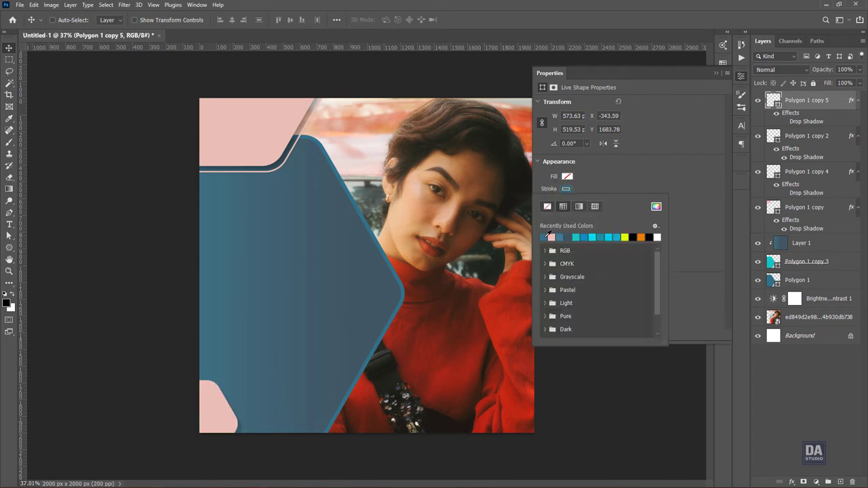
left_click(581, 197)
left_click_drag(589, 213, 592, 215)
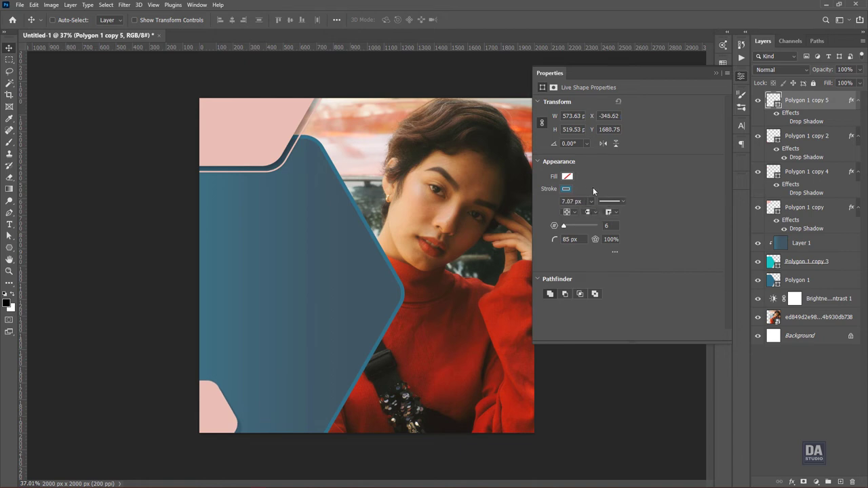
Enlarge the blue outline to about 111% and zoom in to check its spacing.
left_click(33, 4)
left_click(67, 251)
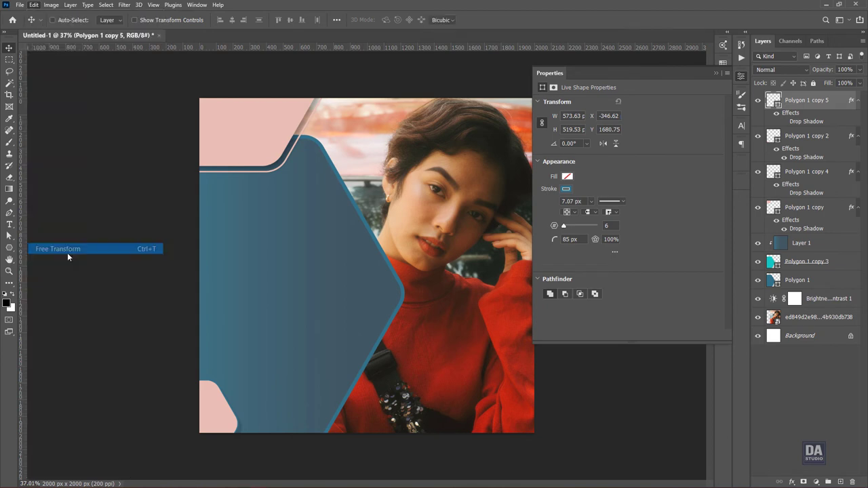
left_click_drag(237, 381, 243, 374)
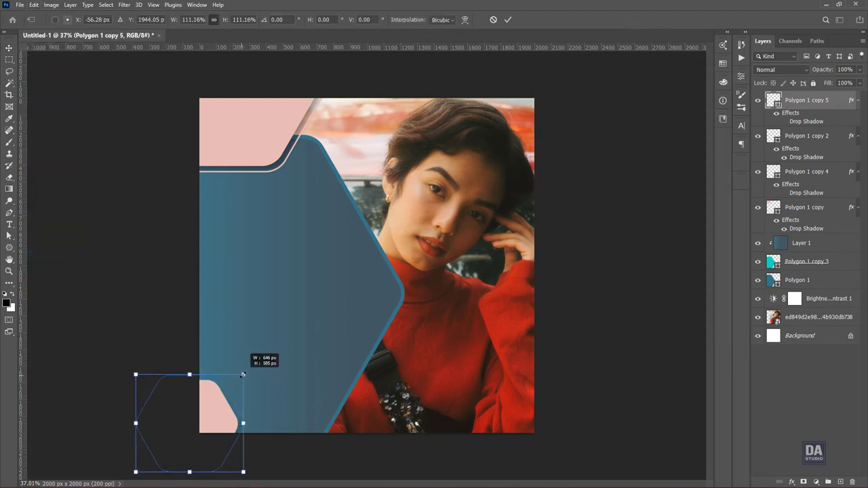
left_click(9, 47)
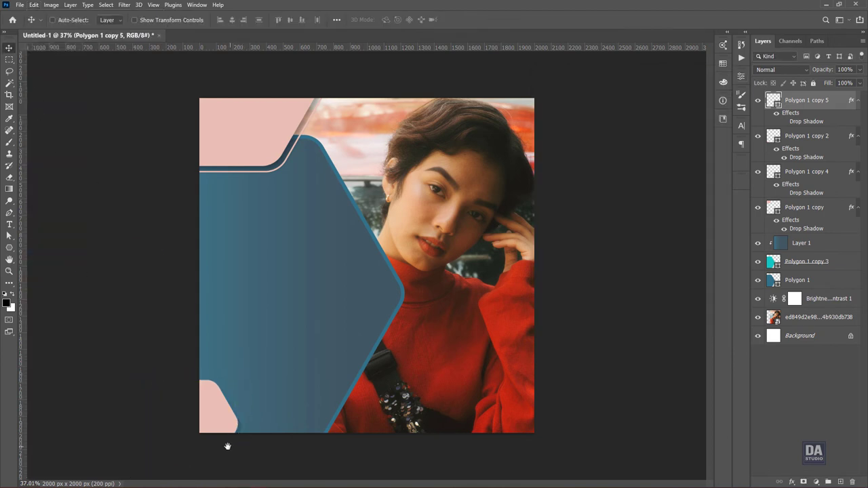
left_click_drag(228, 446, 330, 381)
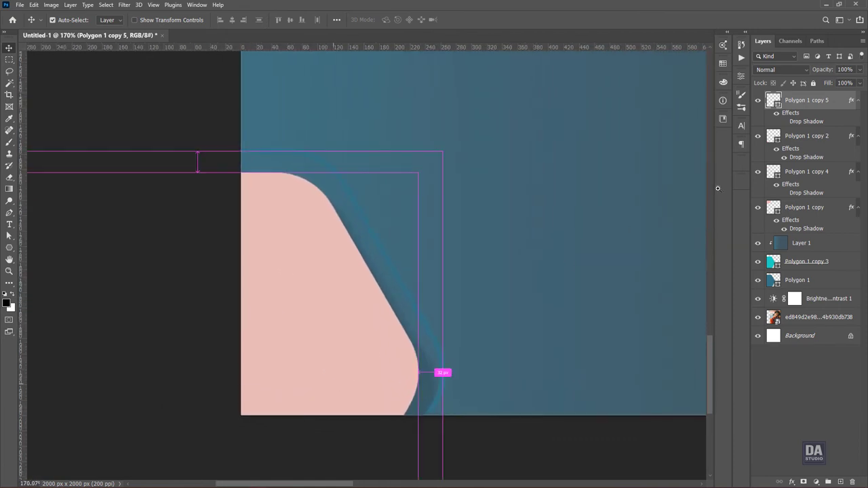
Change Polygon 1 copy 2's fill from pink to blue.
left_click(773, 139)
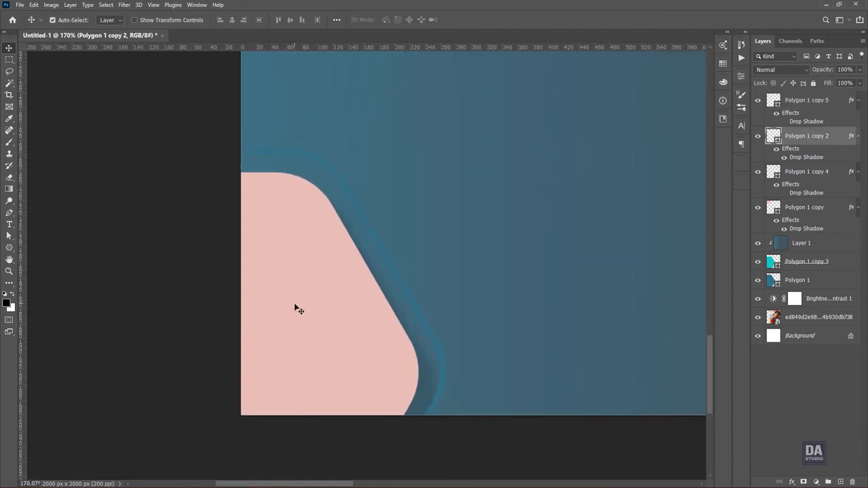
left_click(741, 76)
left_click(567, 176)
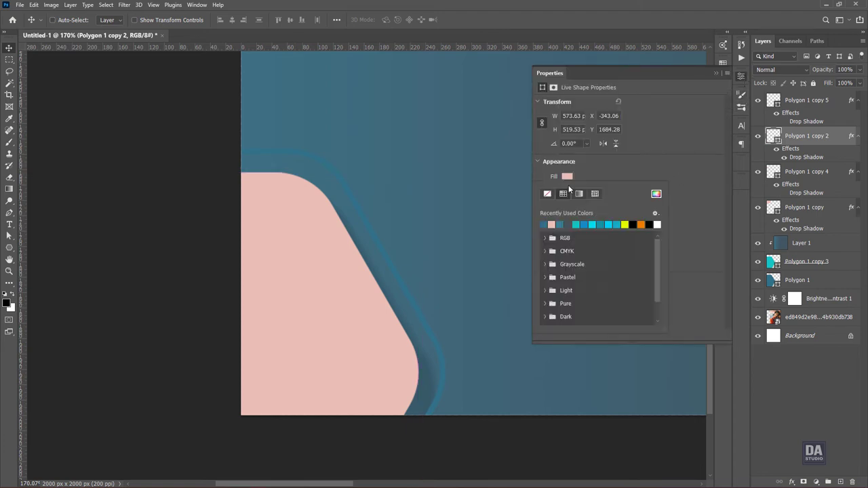
left_click(547, 224)
left_click(741, 75)
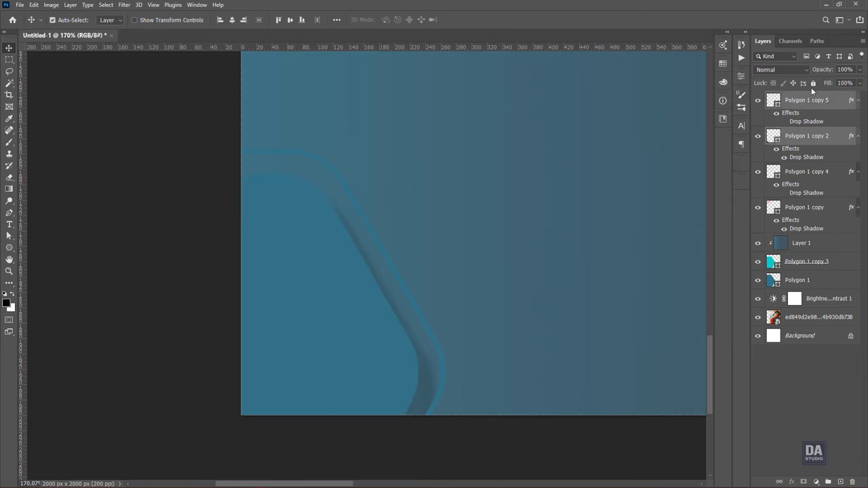
Blend the shape in Multiply mode at 50% opacity and fit the poster on screen.
left_click(807, 69)
left_click(763, 109)
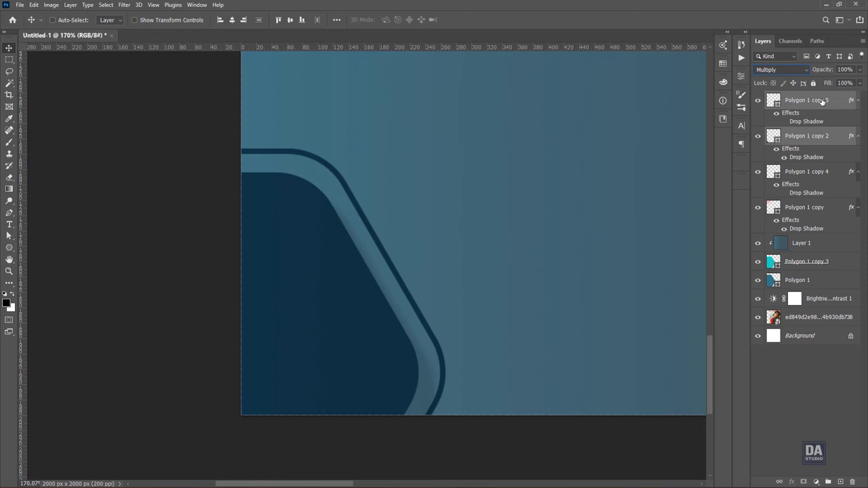
left_click(859, 69)
mouse_move(858, 82)
left_mouse_down()
mouse_move(819, 82)
mouse_move(838, 82)
left_mouse_up()
left_click(158, 227)
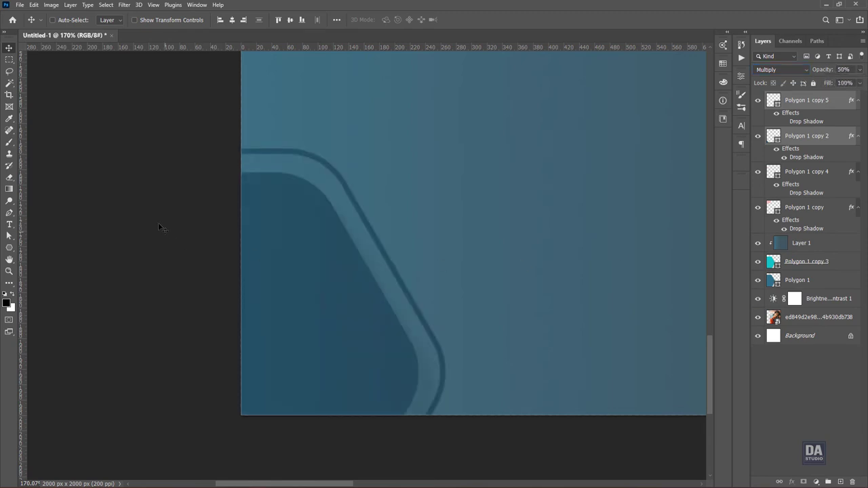
key("ctrl+0")
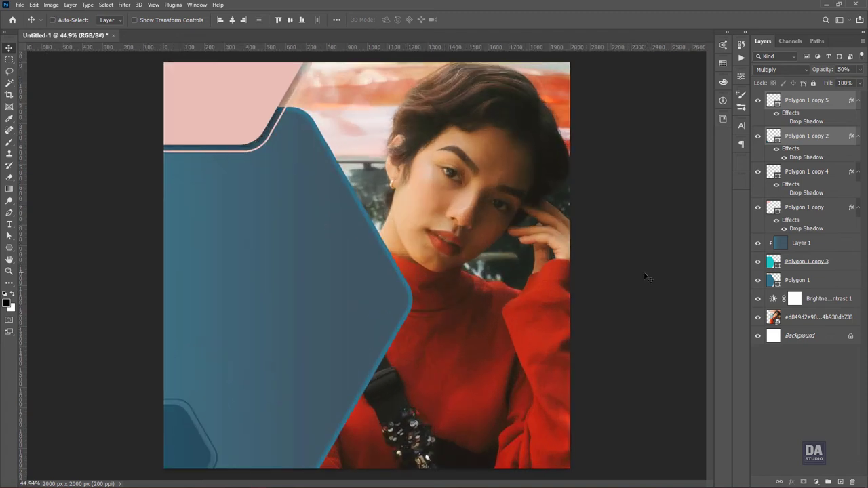
left_click(798, 280)
Give the blue panel a drop shadow at 64% opacity, 35 distance, 7 spread, 57 px size.
left_click(791, 482)
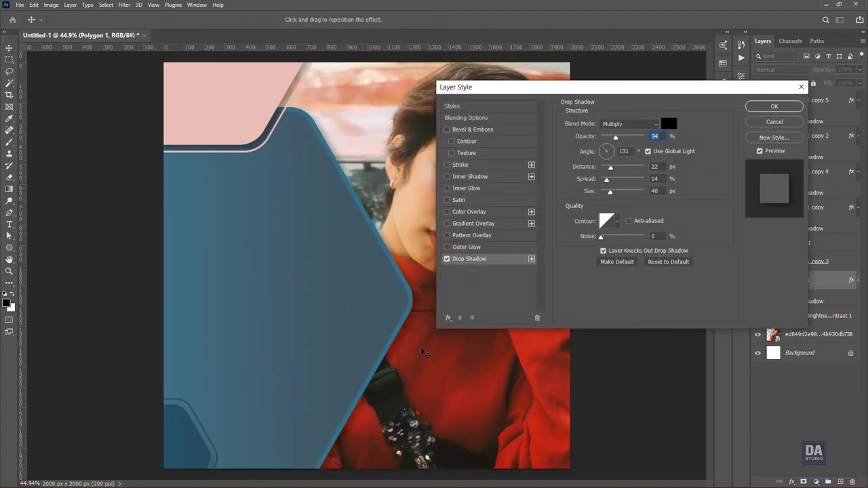
left_click_drag(422, 351, 409, 354)
mouse_move(609, 191)
left_mouse_down()
mouse_move(616, 196)
mouse_move(604, 179)
left_mouse_up()
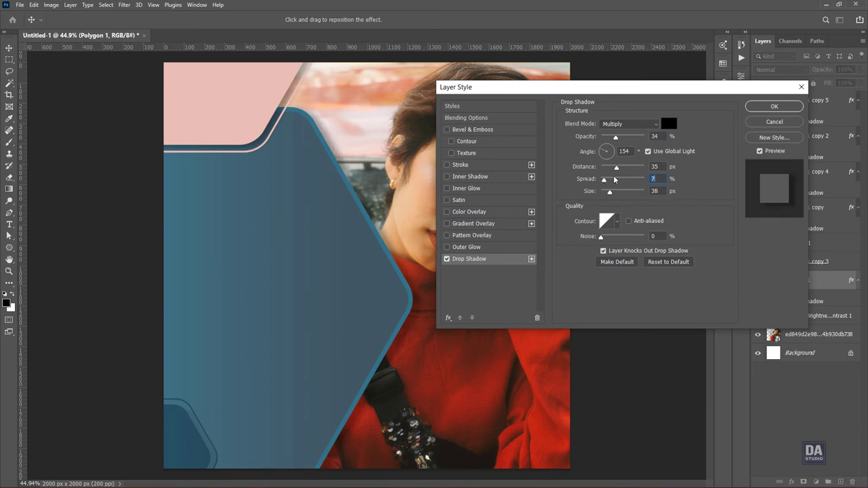
left_click_drag(615, 136, 629, 137)
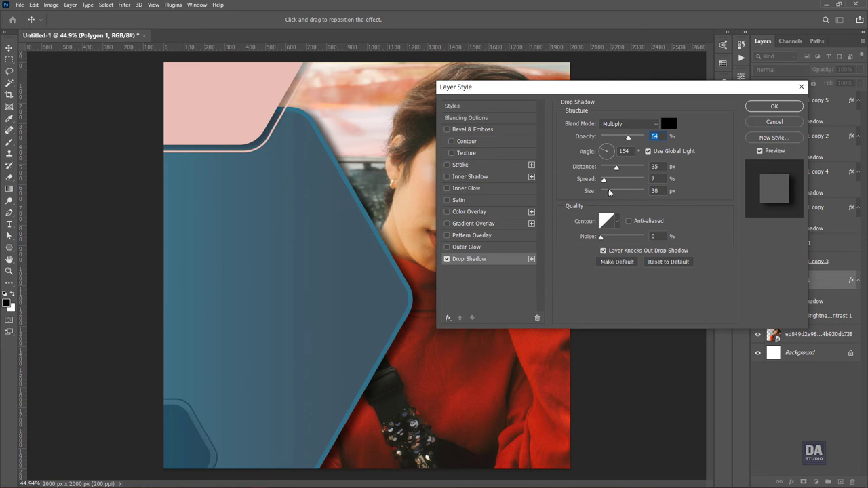
left_click_drag(609, 192, 613, 192)
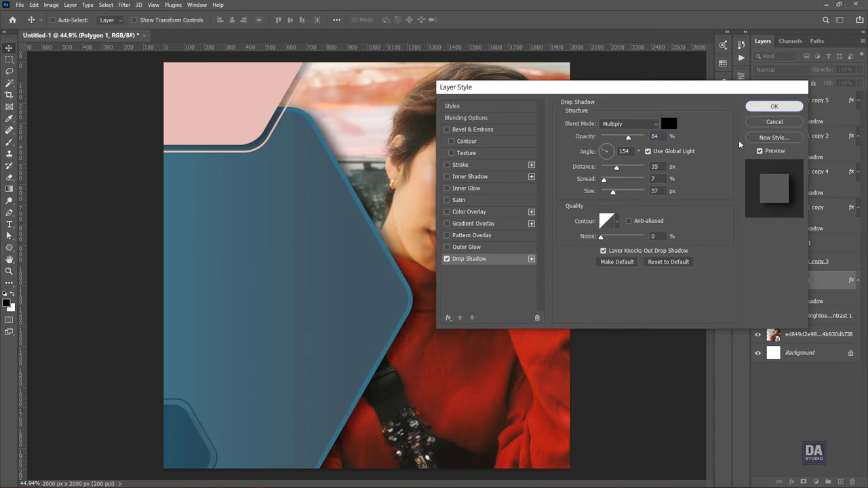
left_click(773, 106)
Place the Design Art Studio logo from Libraries in the pink top-left corner.
left_click(723, 119)
left_click_drag(232, 122, 238, 101)
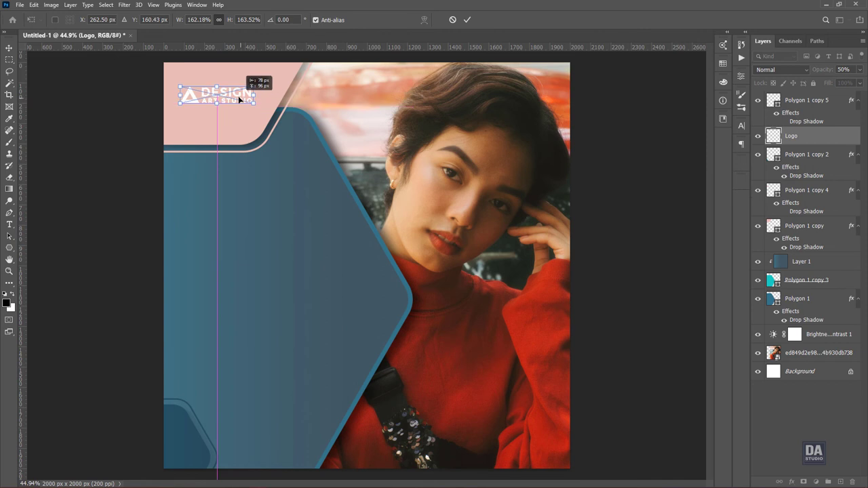
left_click(467, 20)
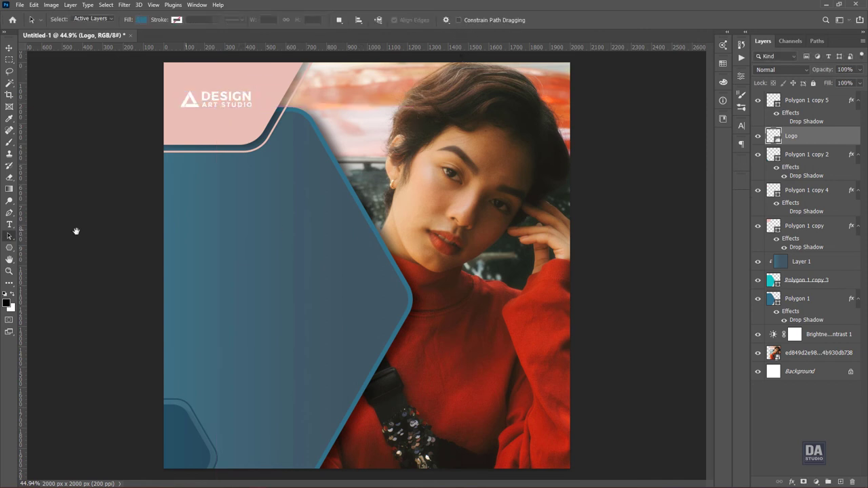
Type FASHION on the blue panel and enlarge it.
key("t")
left_click(216, 258)
type("FAS")
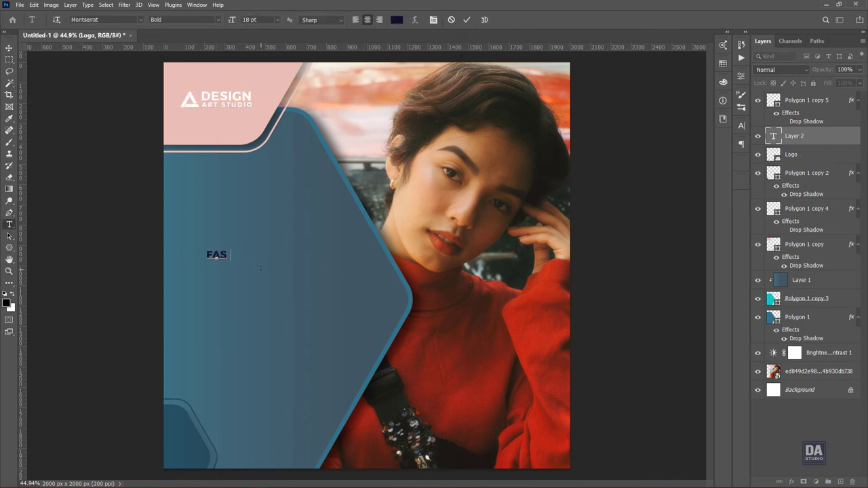
type("HION")
left_click(9, 47)
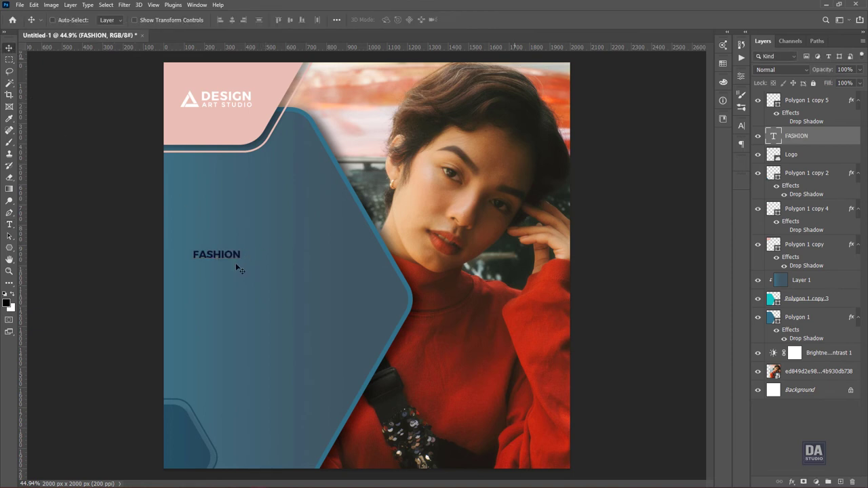
key("ctrl+t")
mouse_move(241, 250)
left_mouse_down()
mouse_move(297, 225)
mouse_move(335, 223)
left_mouse_up()
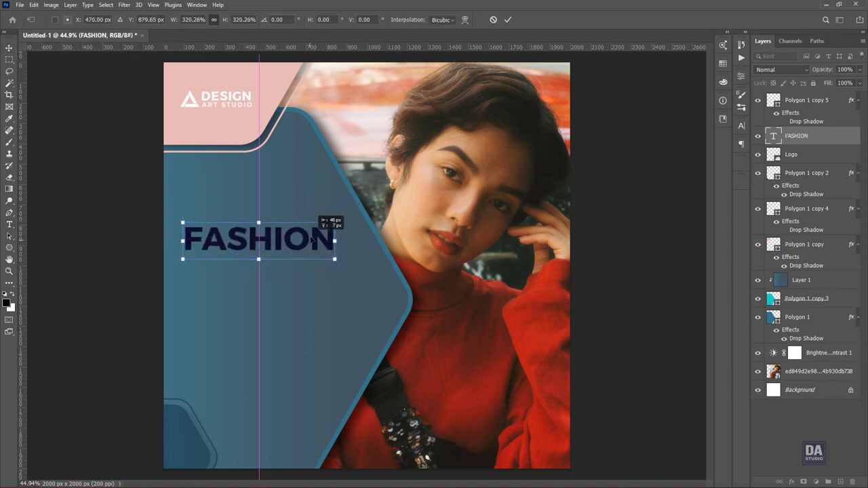
left_click(507, 20)
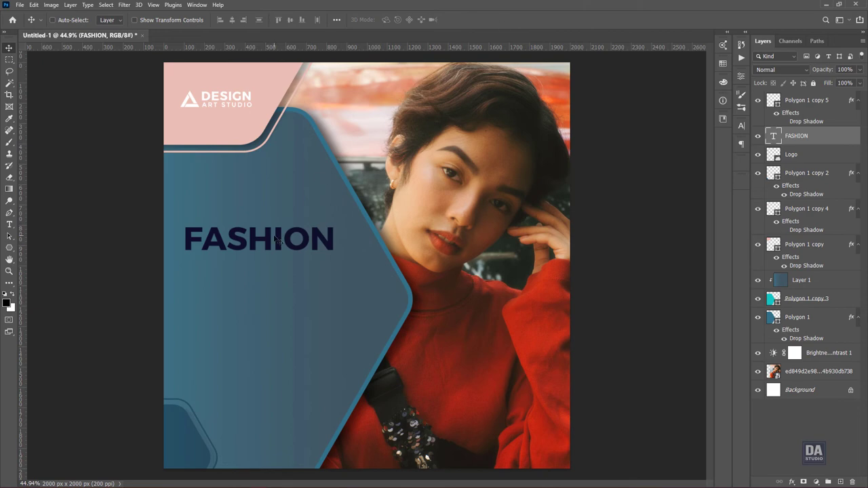
left_click_drag(271, 242, 268, 245)
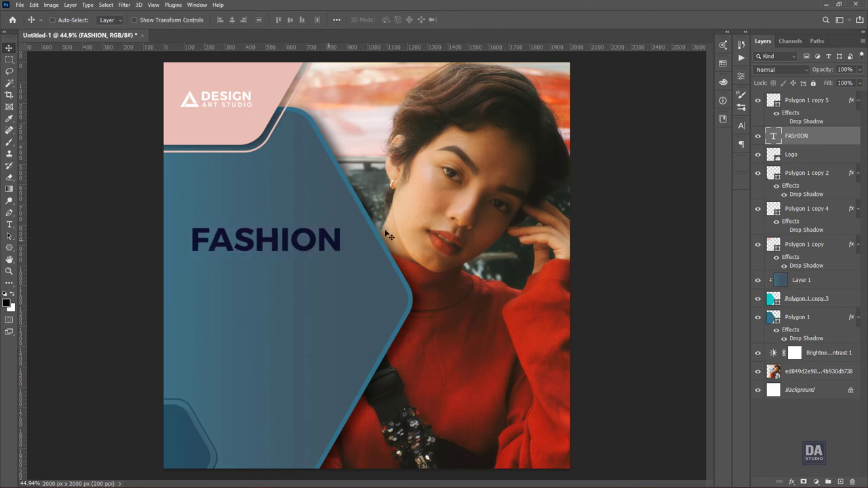
Set FASHION to Aparajita Bold in pink sampled from the poster corner.
left_click(741, 125)
left_click(666, 139)
type("apra")
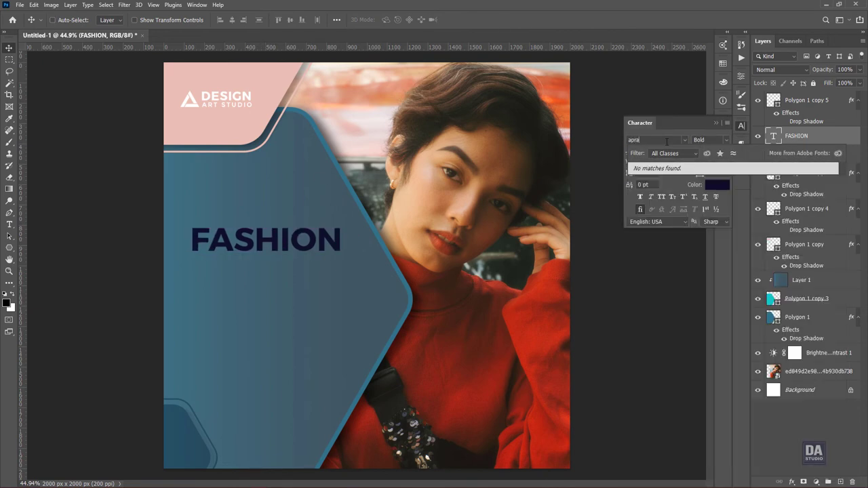
key("BackSpace")
type("a")
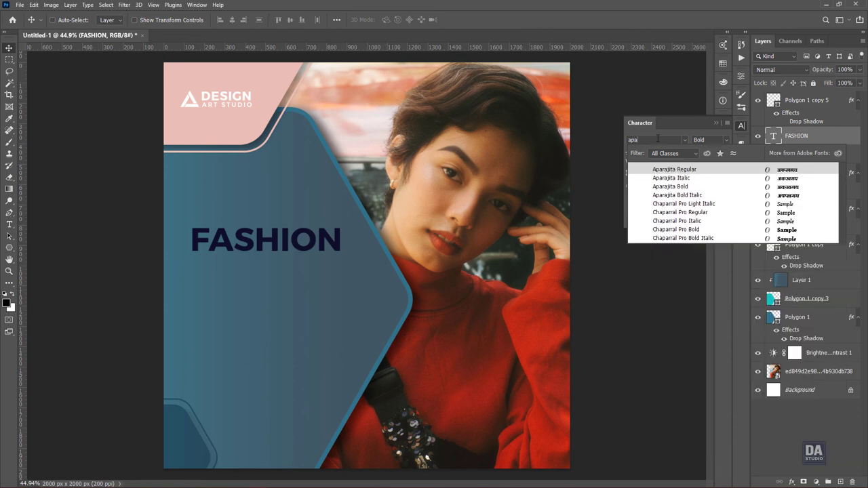
left_click(678, 187)
left_click(711, 187)
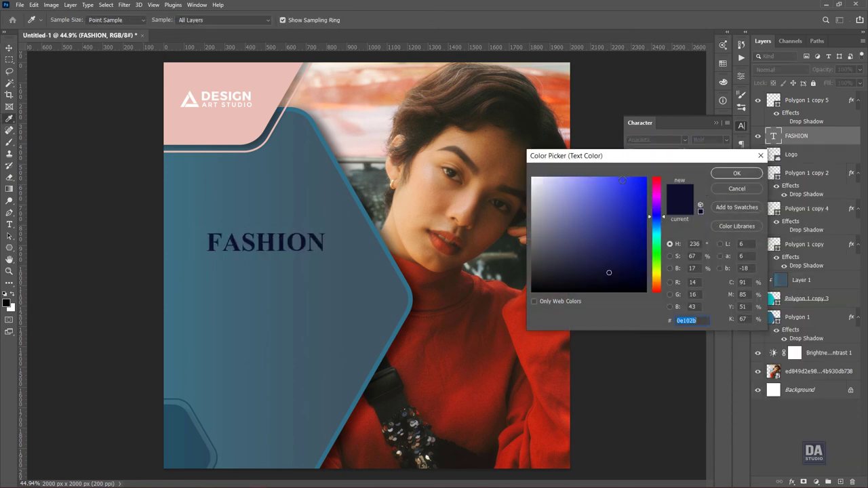
left_click(271, 101)
left_click(722, 173)
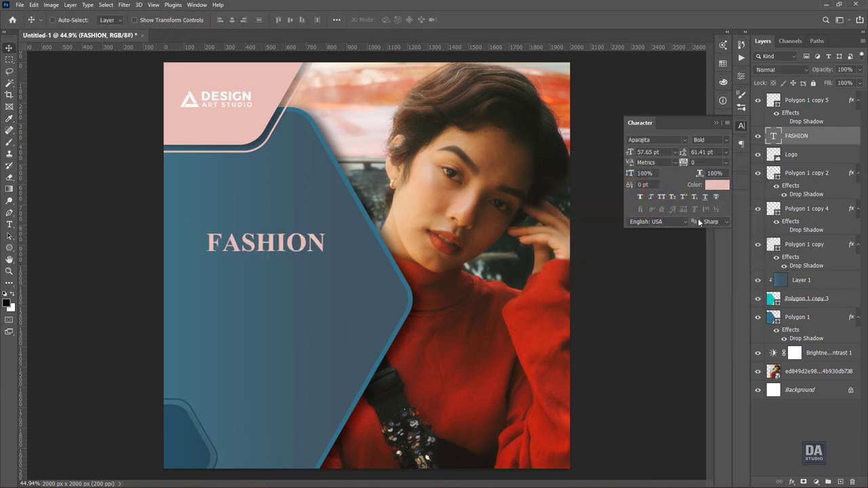
Enlarge FASHION slightly and duplicate it below as a left-aligned SALE line.
key("ctrl+t")
left_click_drag(325, 265, 358, 279)
left_click_drag(358, 226, 331, 209)
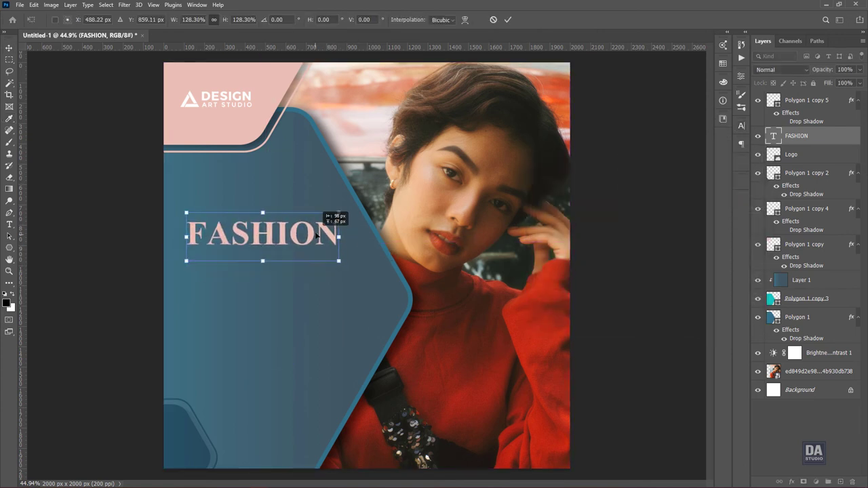
key("Return")
left_click_drag(271, 243, 271, 269, "alt")
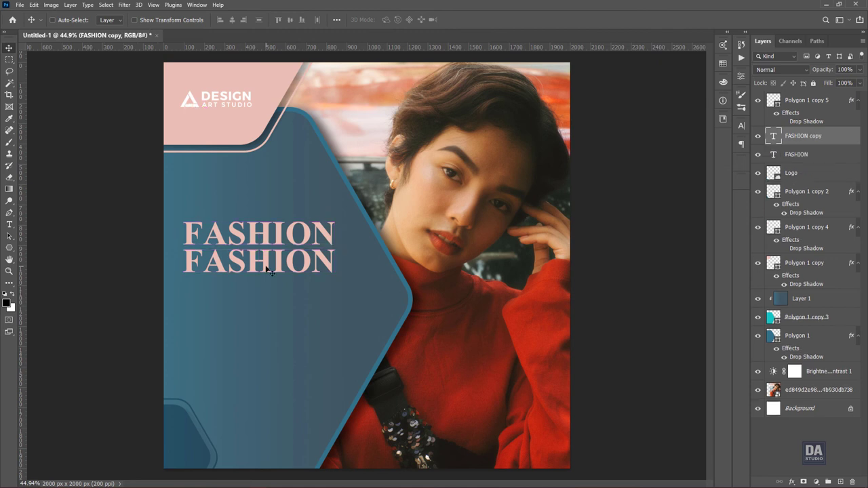
double_click(261, 265)
type("SALE")
key("ctrl+Return")
key("v")
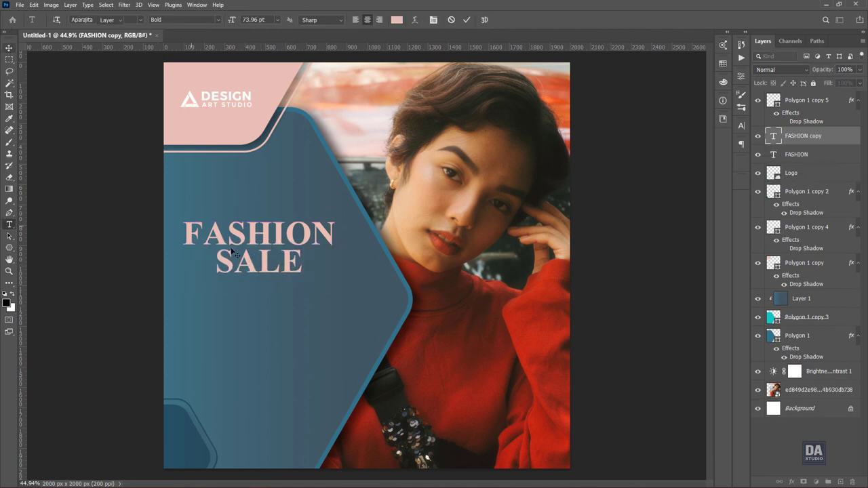
left_click_drag(232, 270, 235, 269)
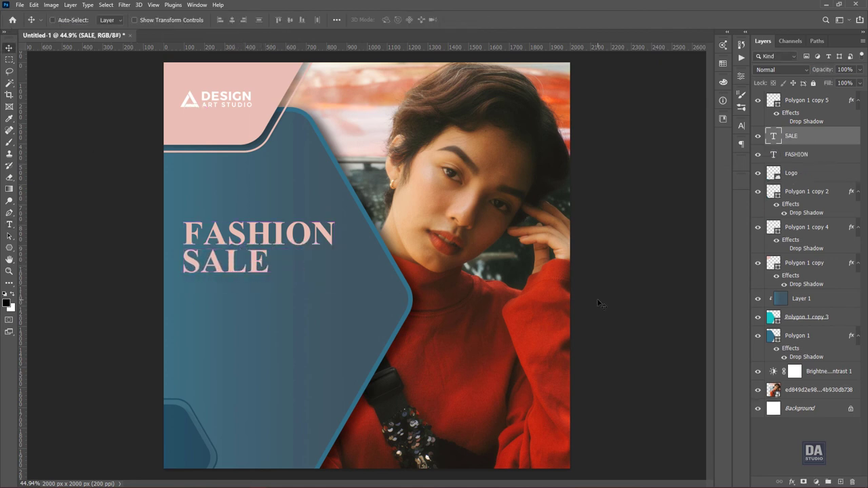
Make SALE white and draw a paragraph text box beneath it.
left_click(741, 126)
left_click(718, 190)
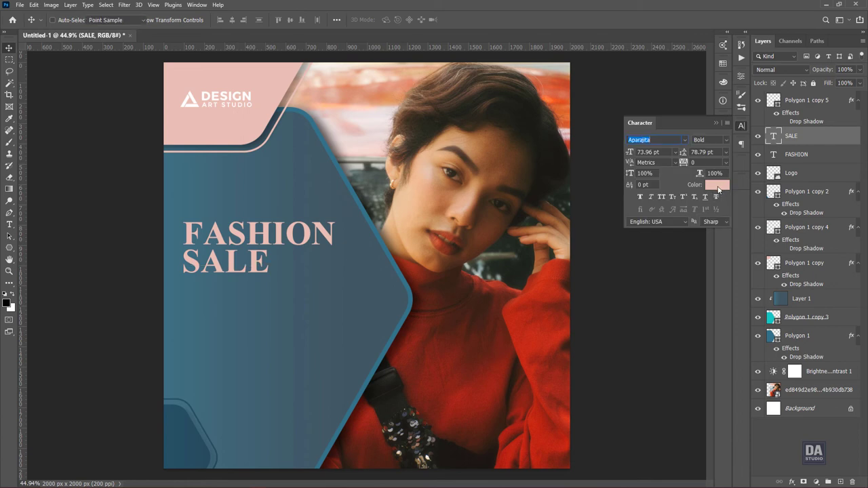
left_click(533, 178)
left_click(736, 172)
left_click(741, 125)
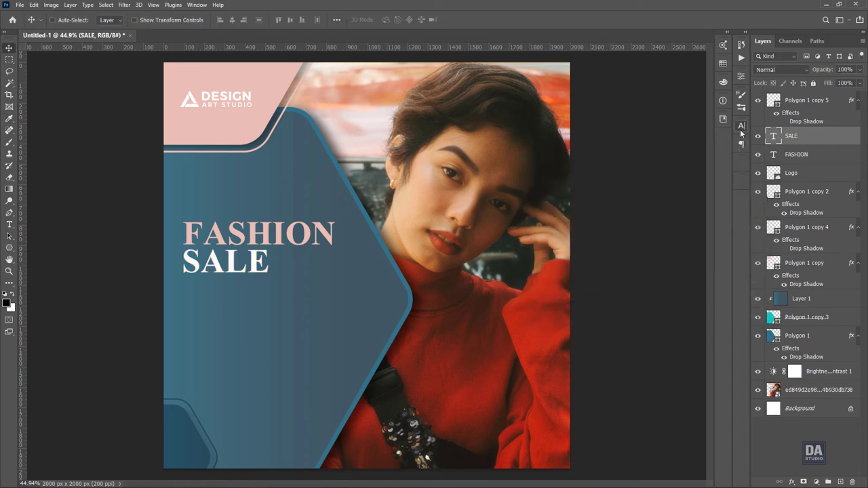
left_click(9, 225)
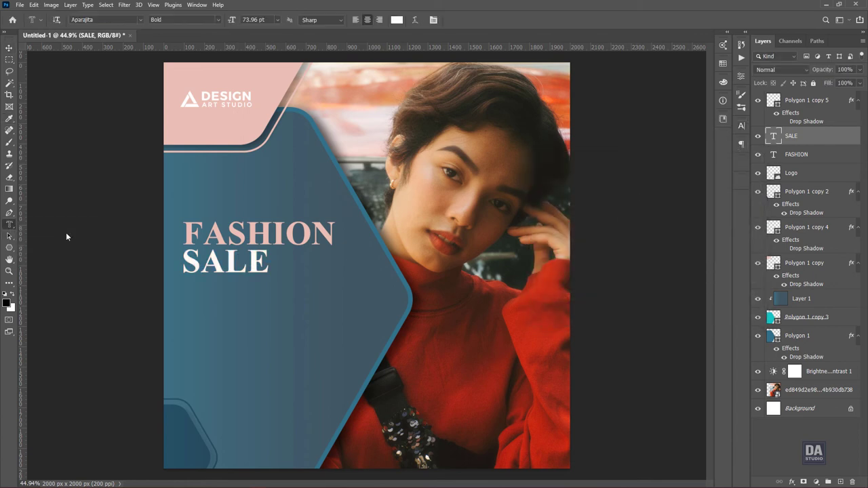
left_click_drag(194, 298, 315, 335)
Commit the body text and move the paragraph up and to the left.
left_click(467, 20)
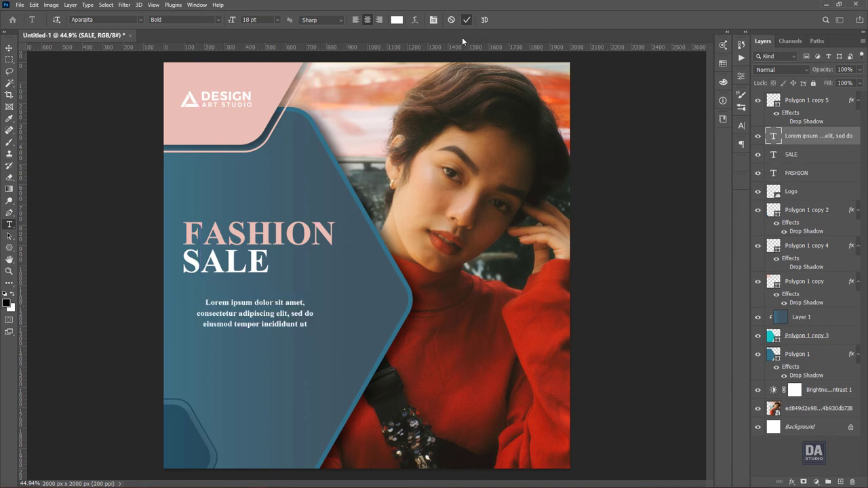
left_click(9, 47)
mouse_move(257, 319)
left_mouse_down()
mouse_move(232, 305)
mouse_move(242, 312)
left_mouse_up()
Left-align the Lorem ipsum paragraph.
left_click(741, 127)
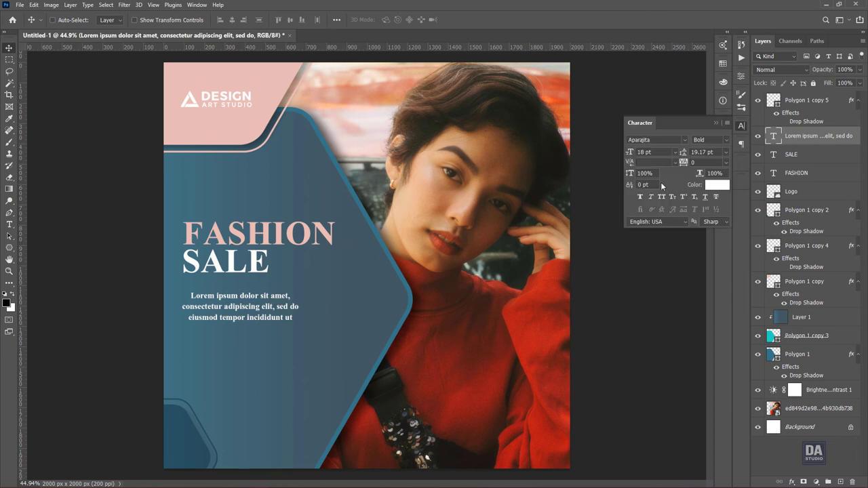
left_click(741, 127)
left_click(741, 144)
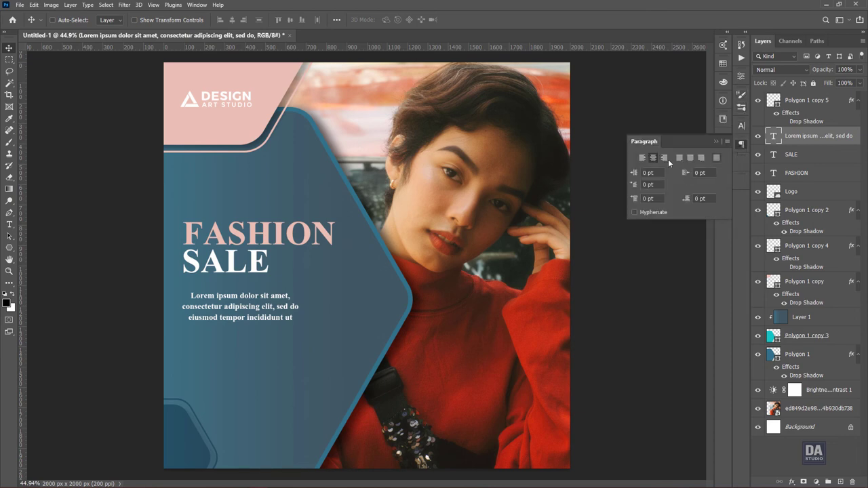
left_click(643, 158)
left_click(741, 126)
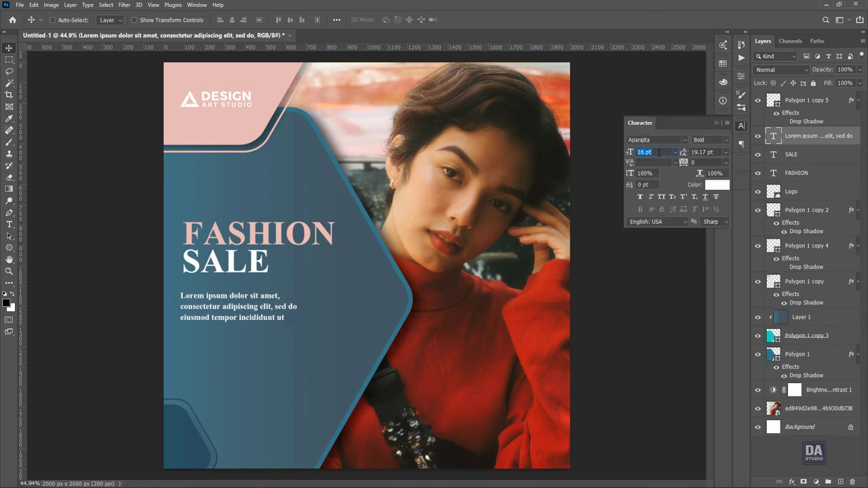
Set the body text to 12 pt with 11 pt leading and Regular weight, then nudge it up.
scroll(657, 152, "down", 2)
scroll(657, 152, "down", 2)
left_click(708, 151)
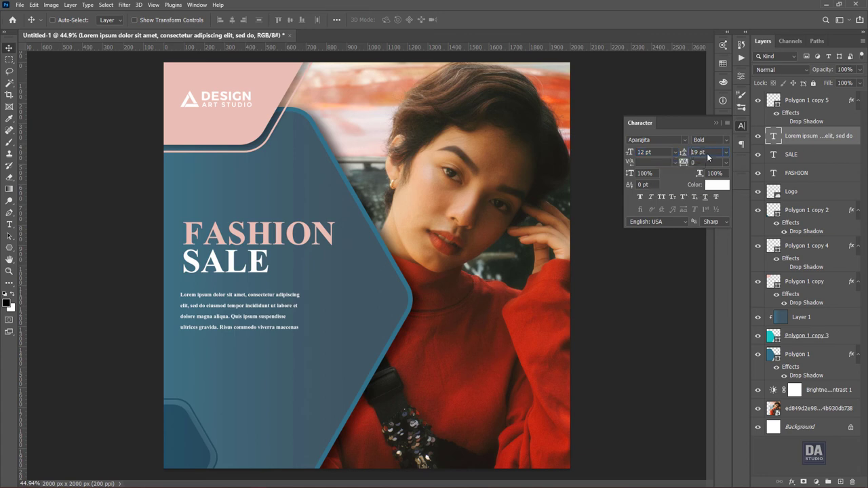
scroll(708, 155, "down", 2)
scroll(708, 154, "down", 2)
scroll(707, 154, "down", 3)
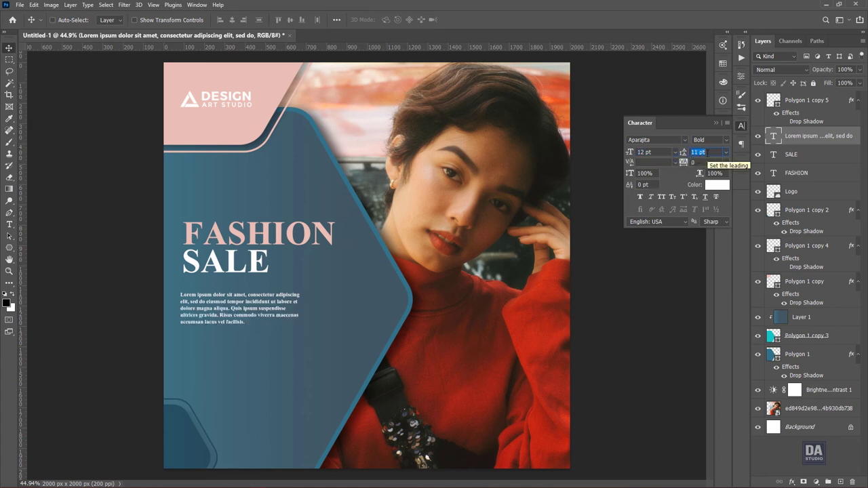
left_click(709, 139)
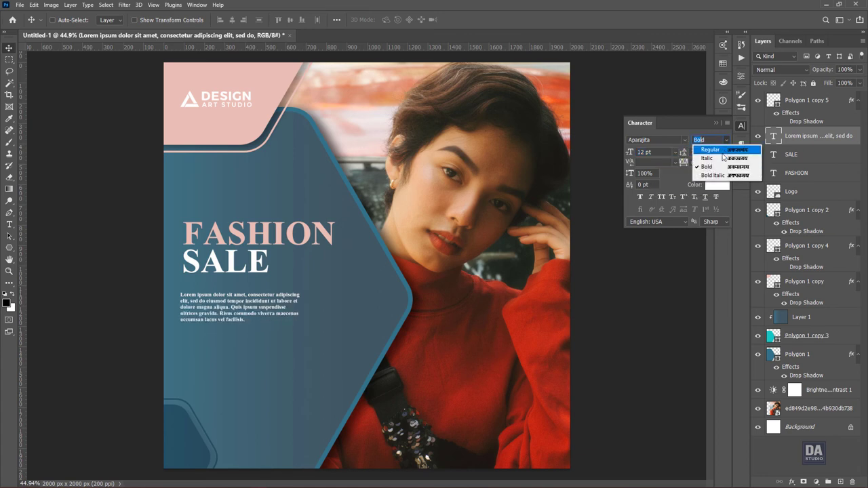
left_click(721, 151)
left_click_drag(238, 319, 238, 313)
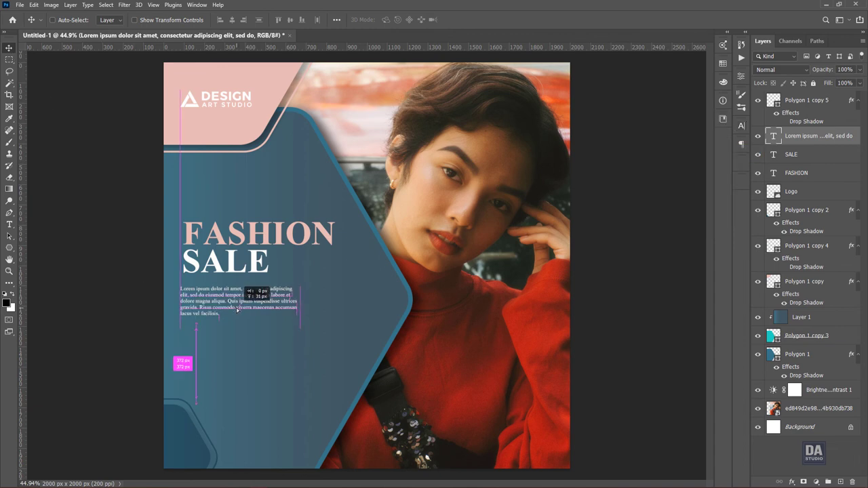
Draw a rounded rectangle below the body text and move its layer to the top.
right_click(9, 247)
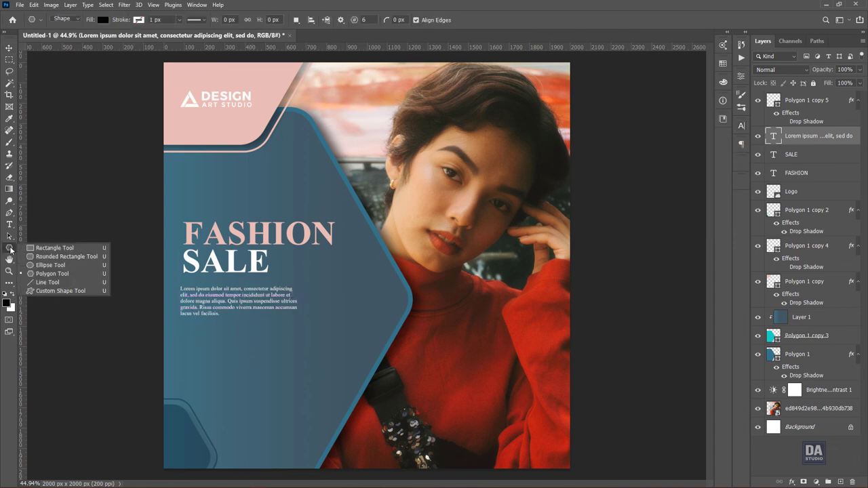
left_click(41, 248)
right_click(8, 247)
left_click(47, 258)
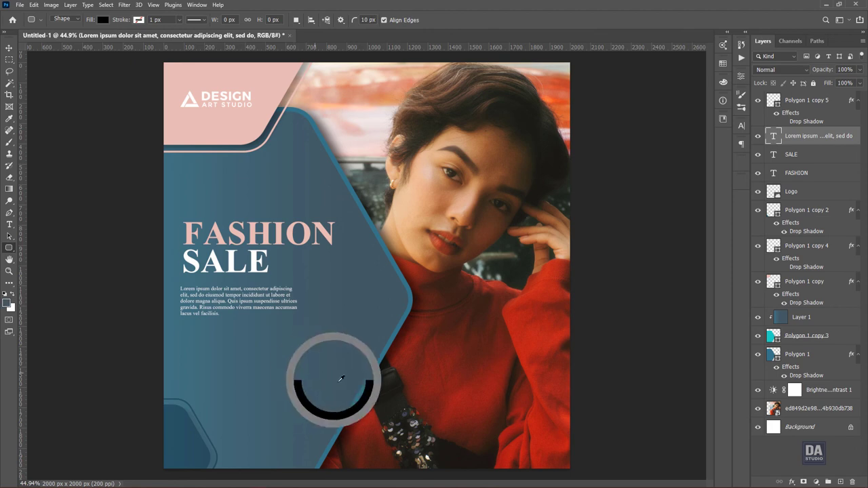
left_click_drag(330, 372, 389, 384)
mouse_move(814, 136)
left_mouse_down()
mouse_move(848, 95)
mouse_move(831, 116)
left_mouse_up()
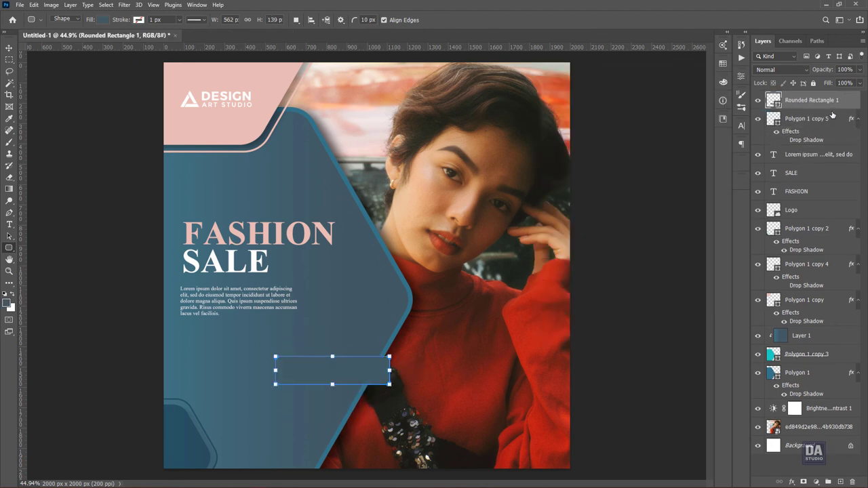
Fill the rectangle pale pink and move it up toward the text.
left_click(741, 76)
left_click(568, 178)
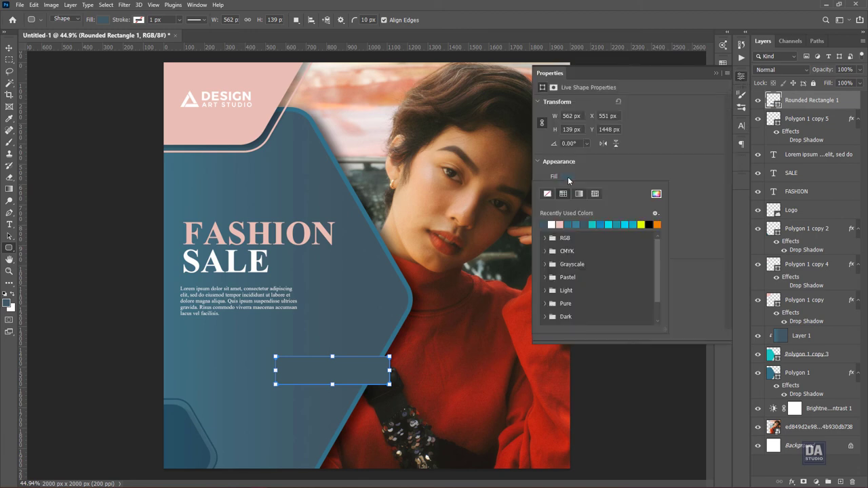
left_click(559, 225)
left_click(741, 76)
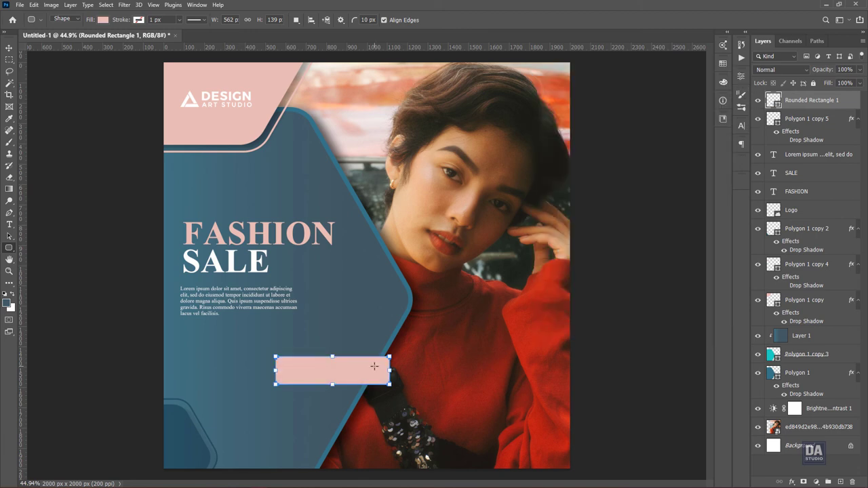
key("v")
mouse_move(371, 377)
left_mouse_down()
mouse_move(335, 367)
mouse_move(349, 366)
left_mouse_up()
Shrink the button, round its corners to 25 px, and Alt-drag a SALE copy onto it.
key("ctrl+t")
left_click(507, 20)
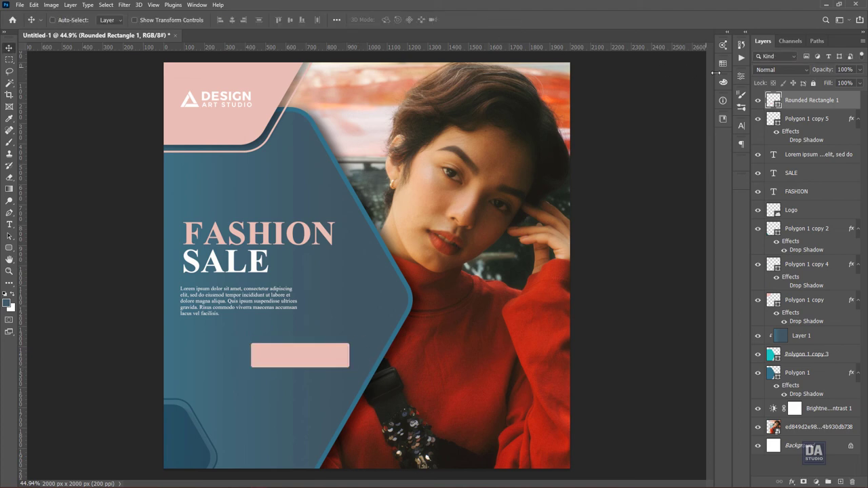
left_click(741, 76)
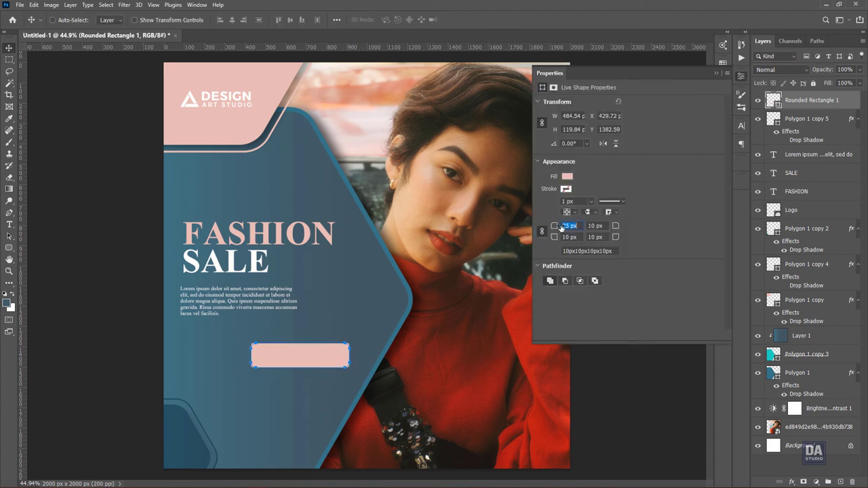
left_click_drag(556, 225, 567, 225)
left_click(741, 76)
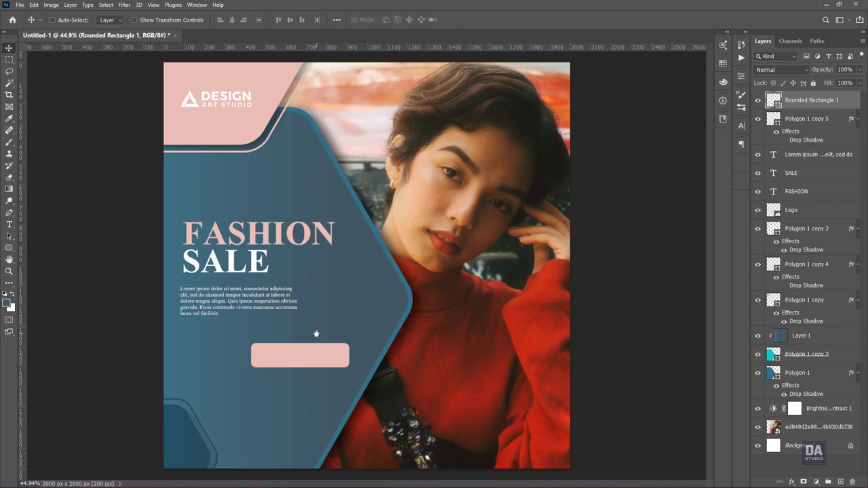
left_click(257, 267, "ctrl")
left_click_drag(261, 269, 336, 364)
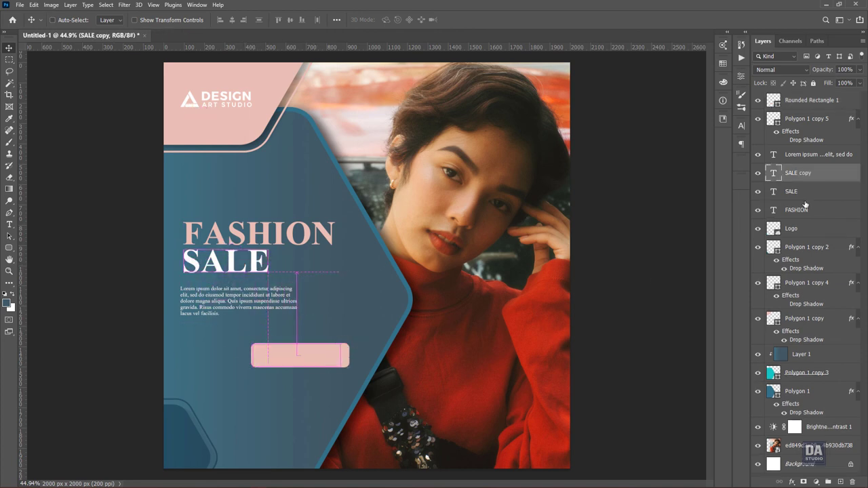
Move the SALE copy layer to the top, scale it to about 74%, and position it on the button.
left_click_drag(793, 172, 822, 100)
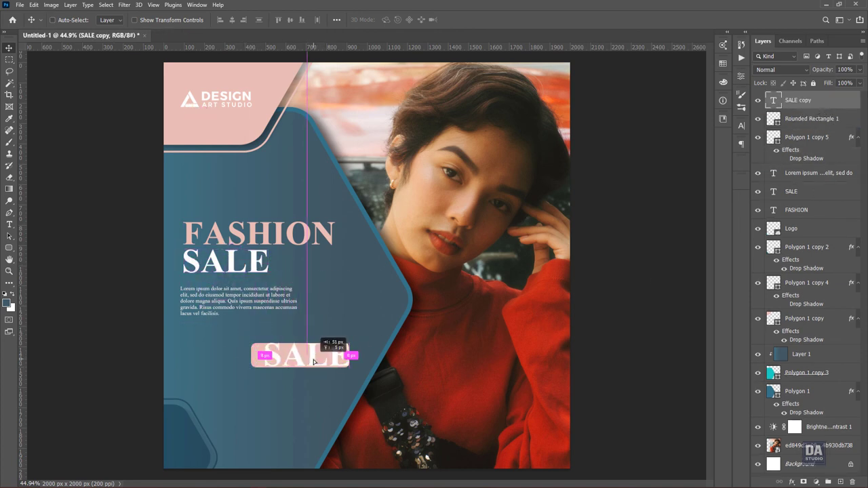
left_click_drag(325, 368, 328, 358)
key("ctrl+t")
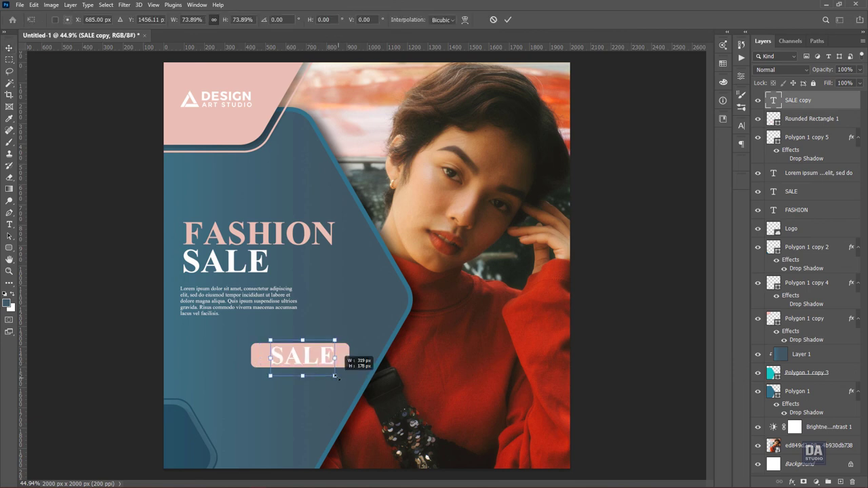
scroll(384, 353, "up", 10)
scroll(383, 352, "down", 10)
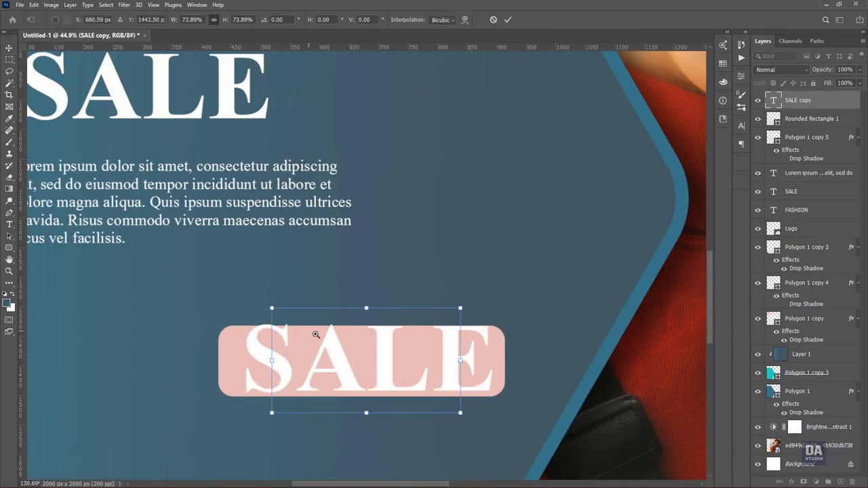
left_click_drag(443, 337, 435, 349)
left_click(507, 19)
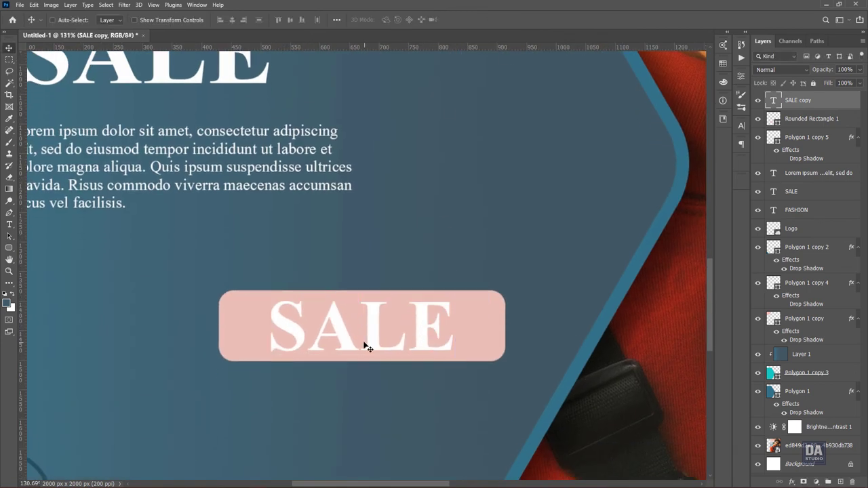
Retype the copied text as 'SHOP NOW'.
double_click(365, 345)
type("SHOP")
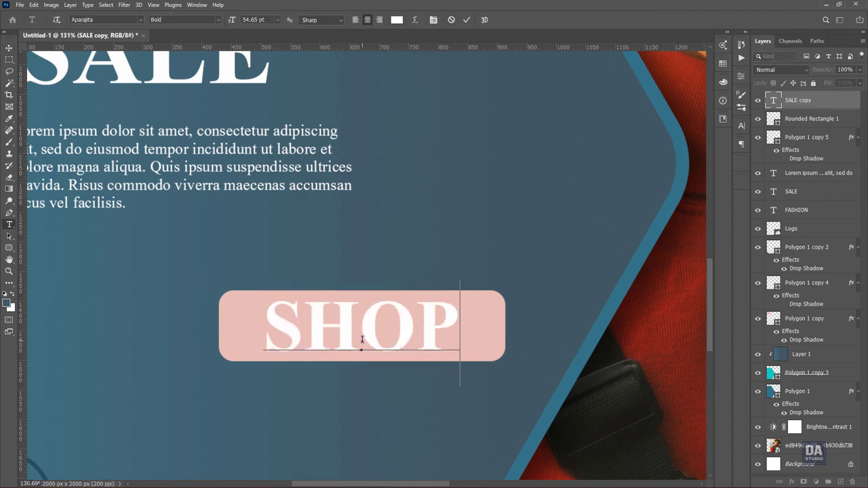
type(" NOW")
left_click(10, 48)
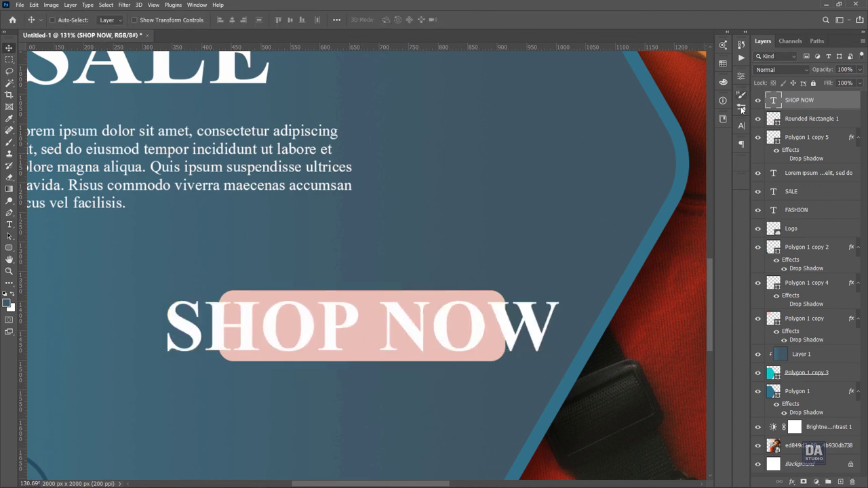
Set SHOP NOW to Bebas Neue Regular, reduce its size, and centre it on the button.
left_click(740, 126)
left_click(673, 140)
type("beb")
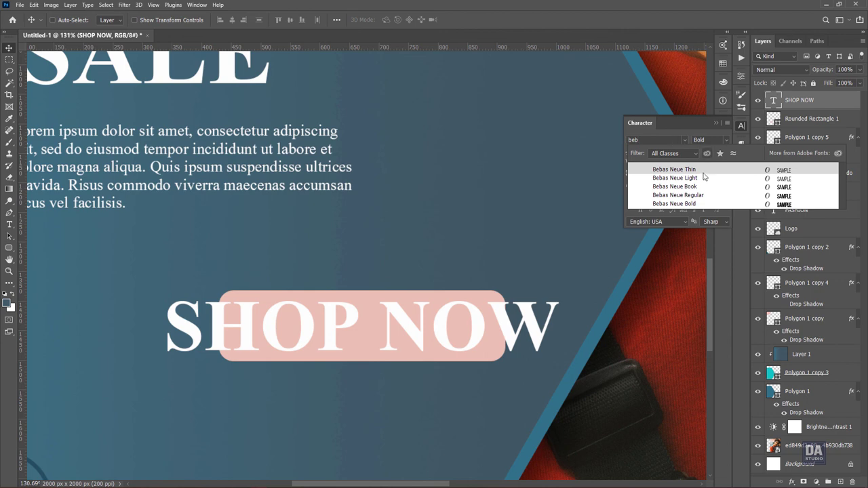
left_click(698, 195)
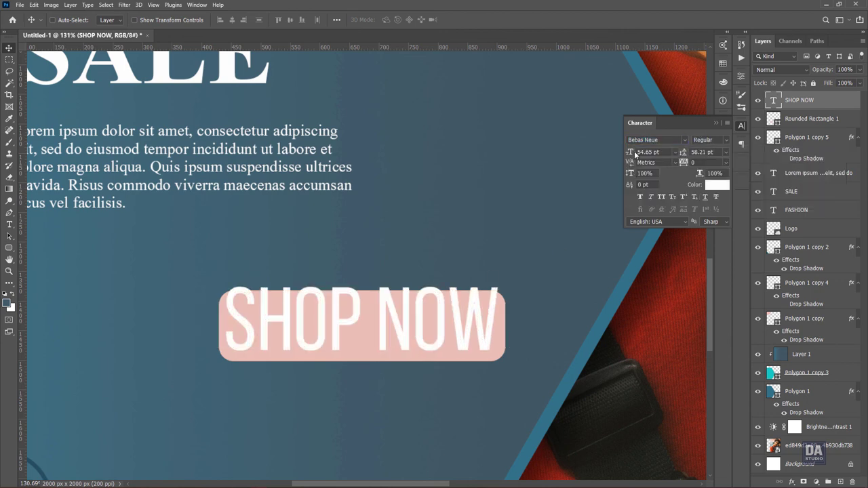
left_click_drag(635, 153, 623, 153)
left_click_drag(444, 312, 441, 333)
key("ctrl+0")
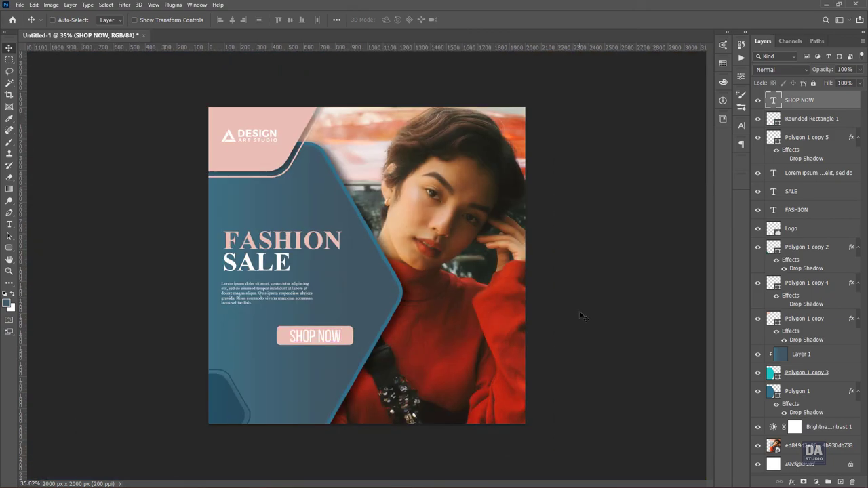